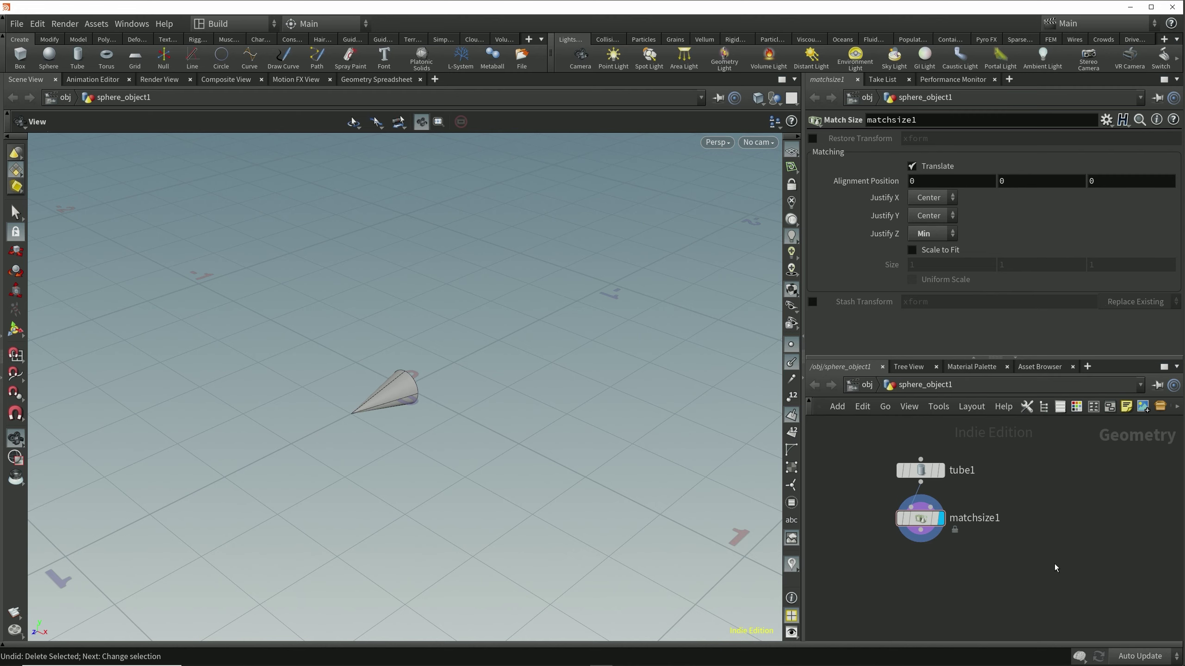
Add a Grid node to the network and display it.
key("Tab")
type("grid")
key("Return")
left_click(1067, 478)
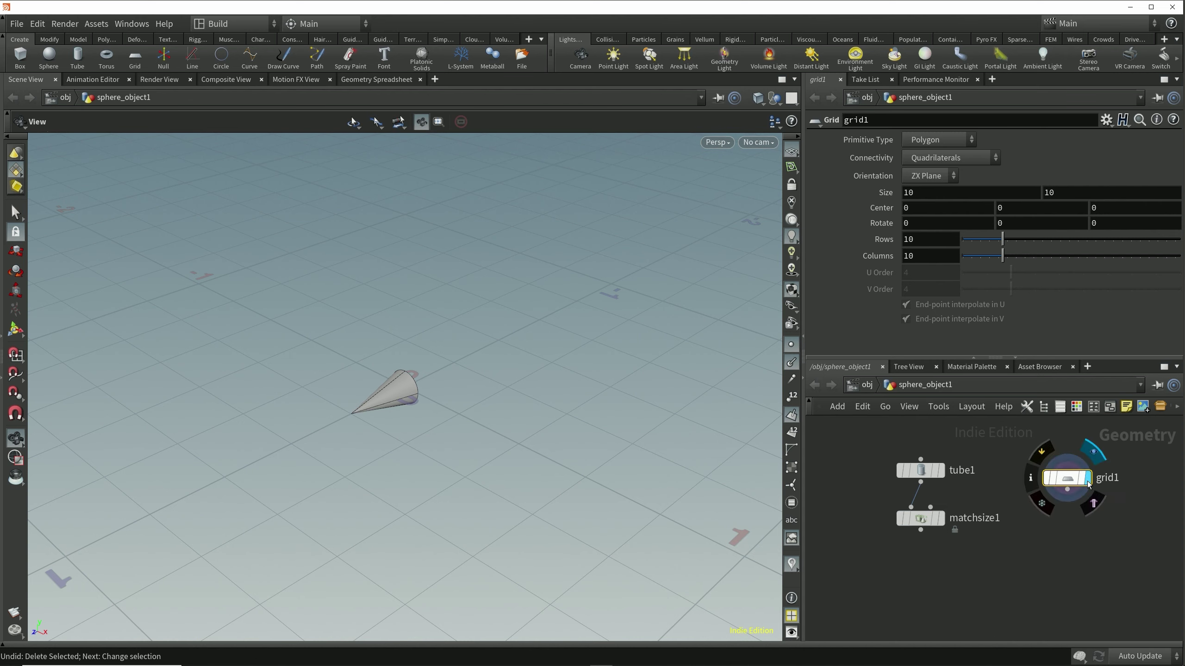
left_click(1088, 478)
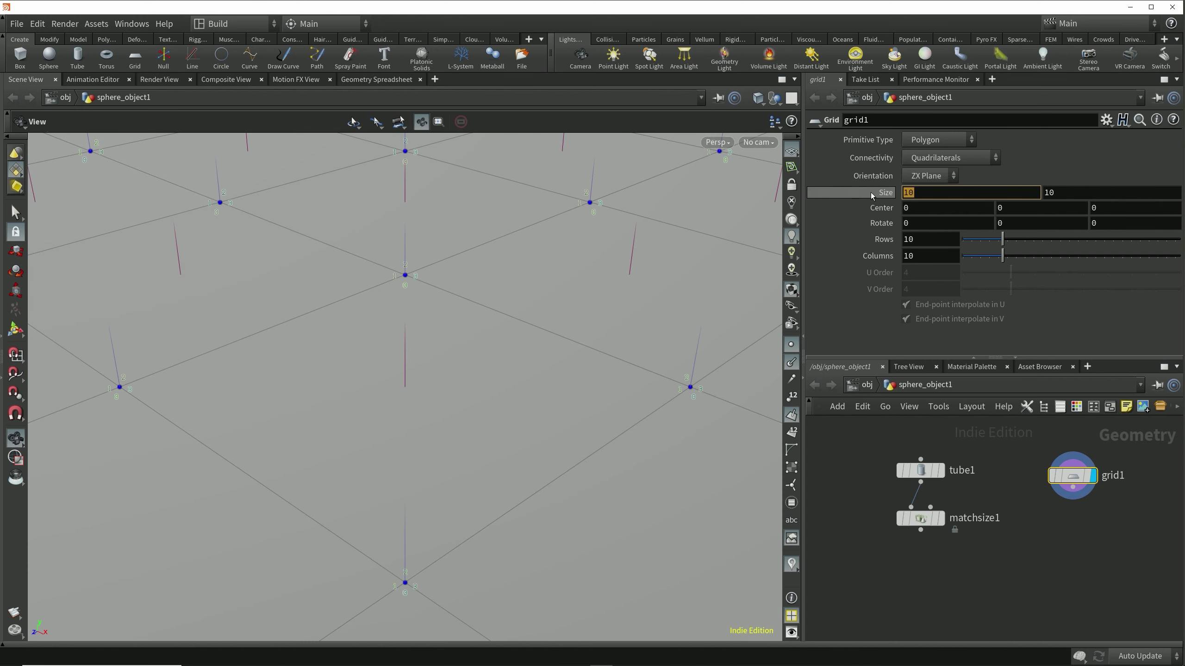
Make the grid 1 by 1 with 2 rows and 2 columns, then redisplay the matchsize1 cone.
type("1")
key("Return")
double_click(917, 241)
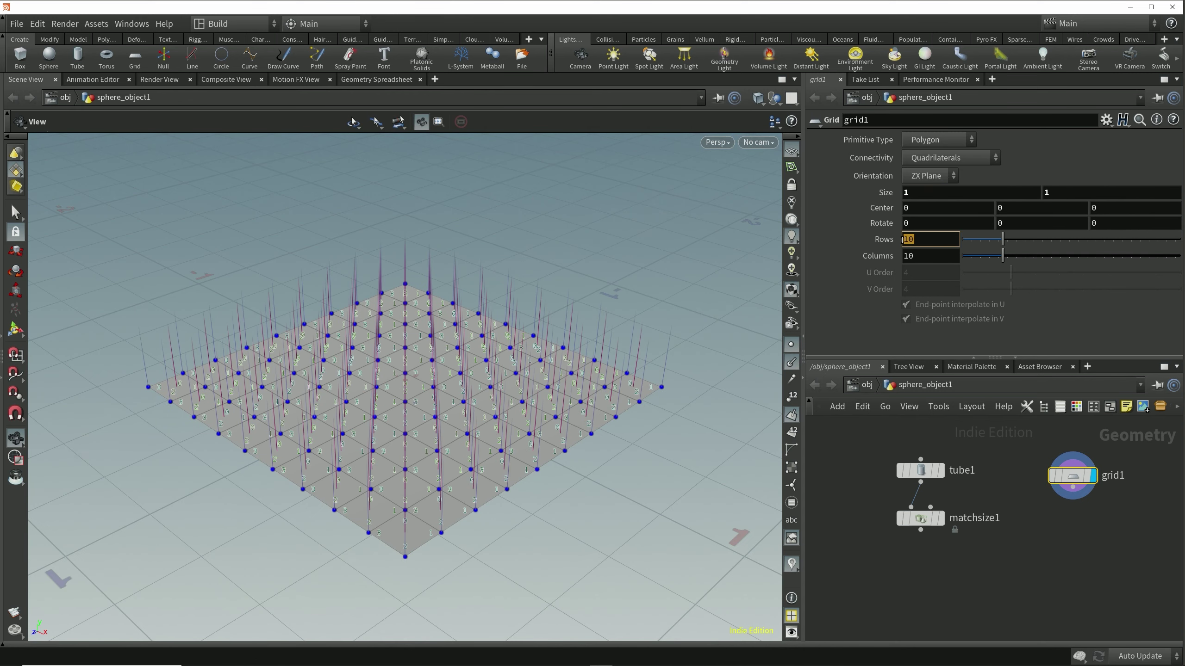
type("2")
key("Tab")
type("2")
key("Return")
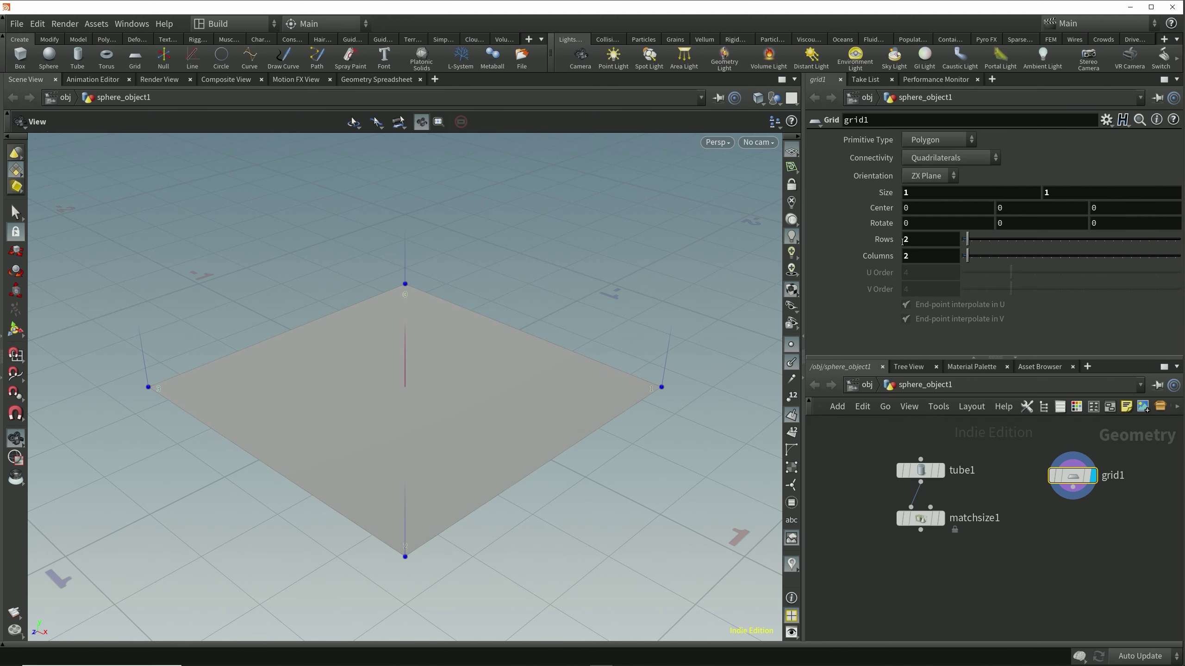
left_click_drag(535, 512, 609, 543)
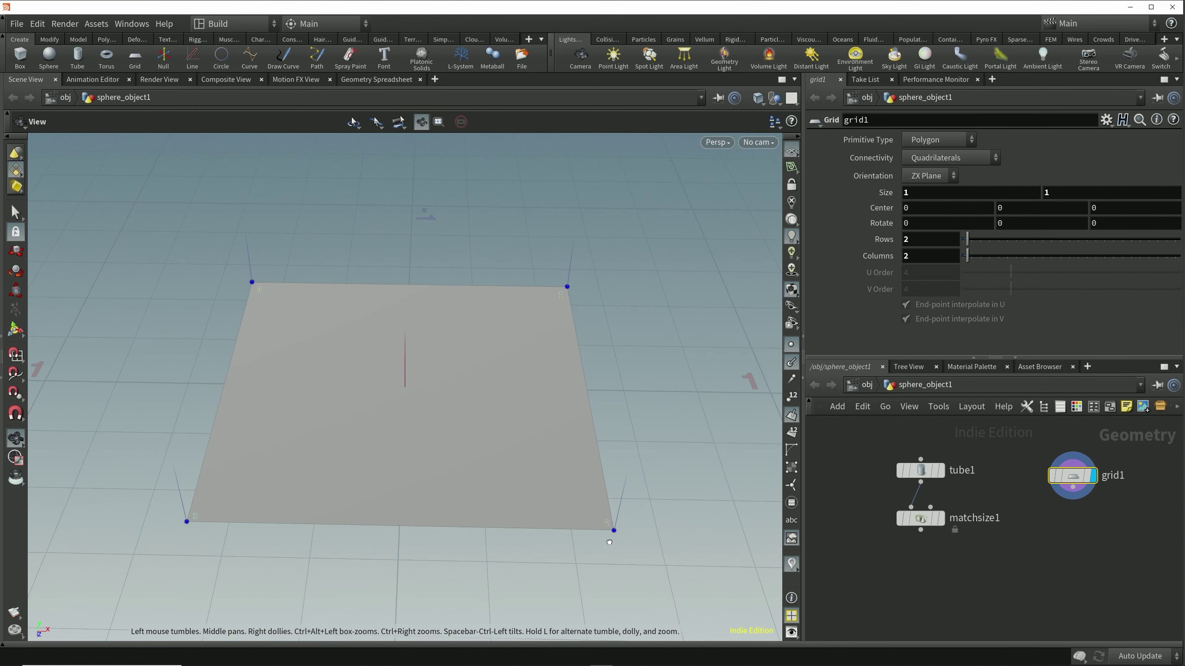
left_click(925, 519)
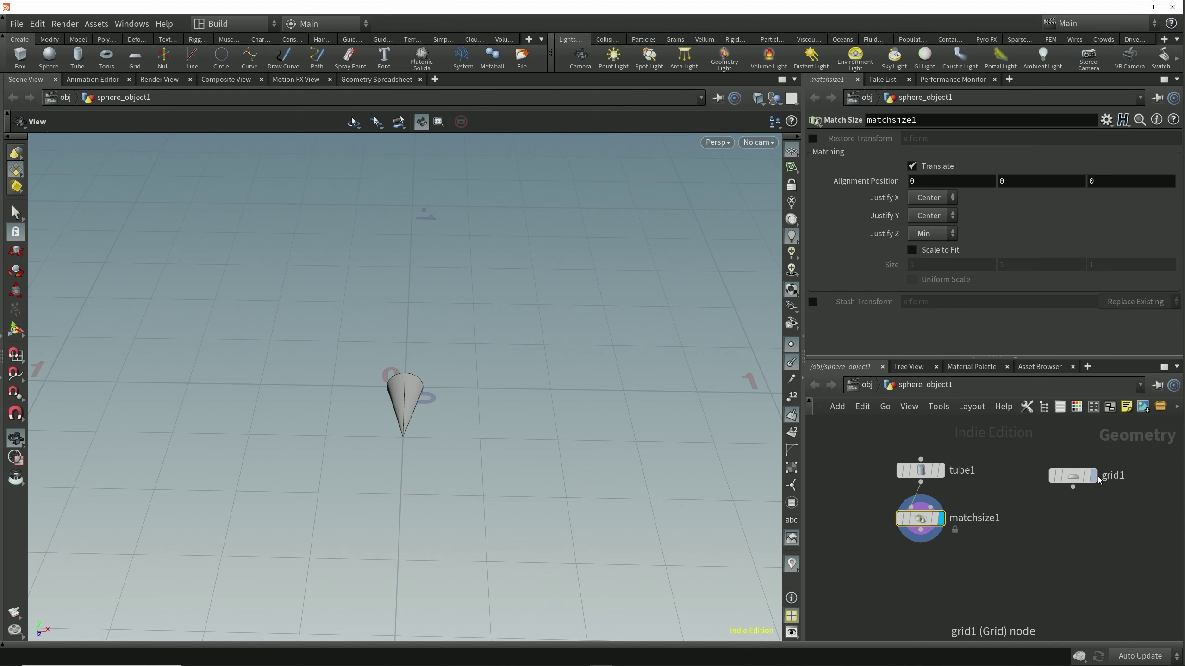
Add a Copy to Points node below the cone and grid.
left_click(1073, 476)
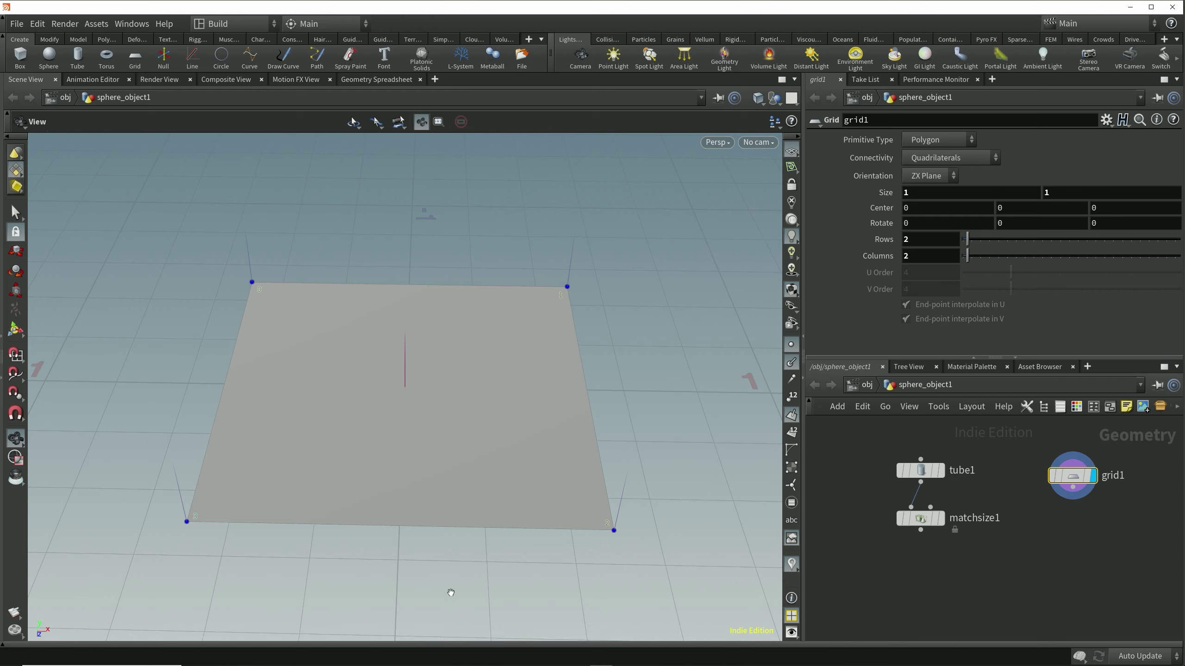
key("Tab")
type("copy to points")
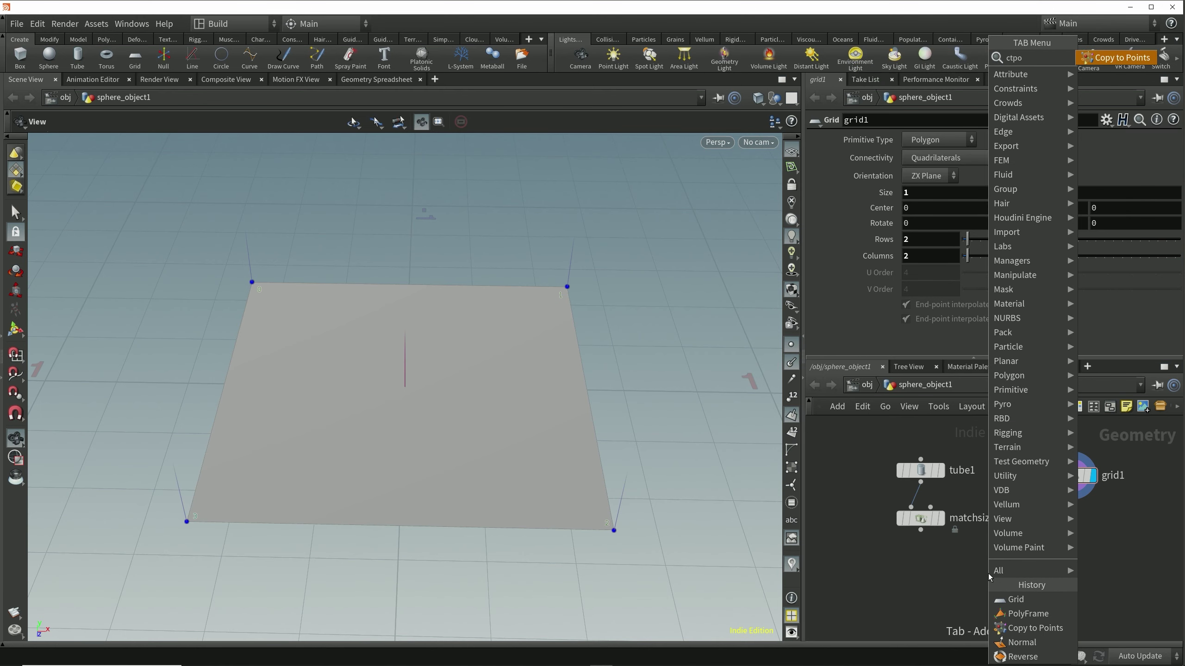
key("Return")
left_click(985, 573)
Wire matchsize1 into copytopoints1's first input and grid1 into its second, copying cones to corners.
left_click_drag(920, 531, 1008, 580)
left_click_drag(1073, 488, 1014, 566)
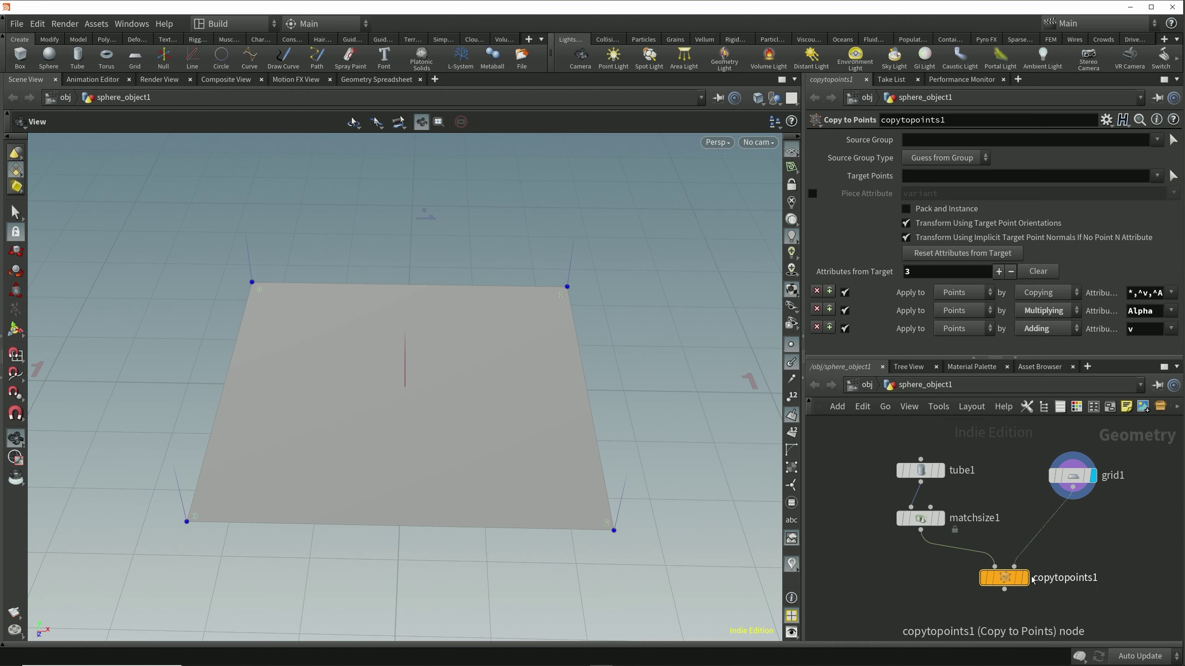
left_click(1024, 578)
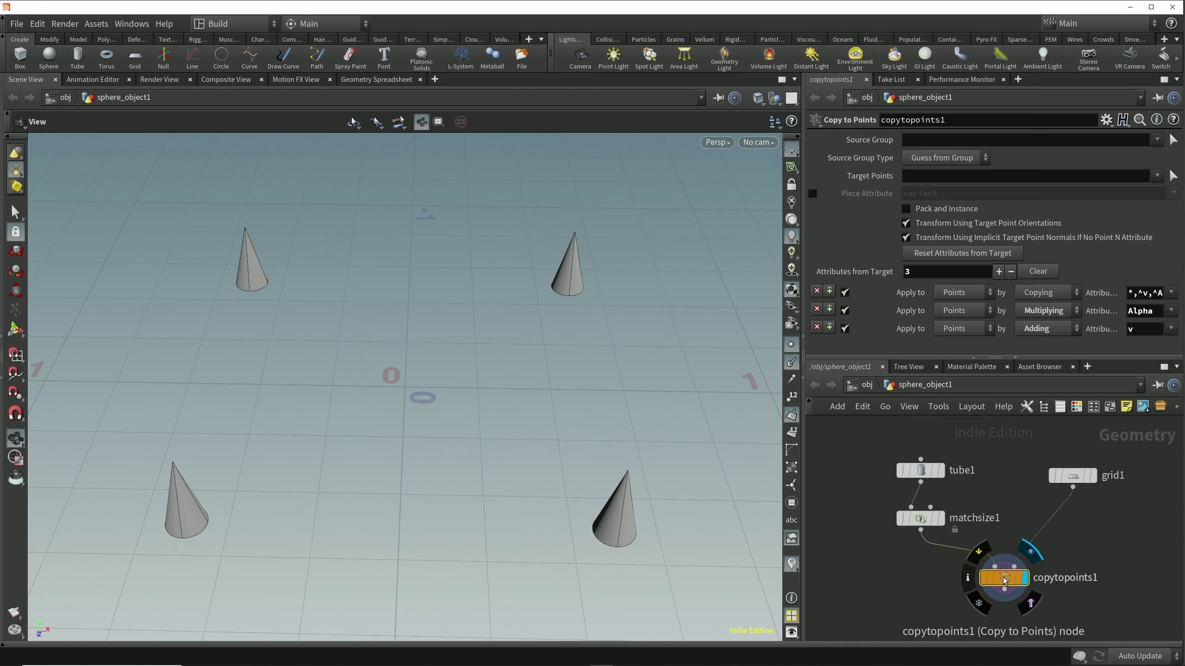
left_click_drag(625, 577, 624, 545)
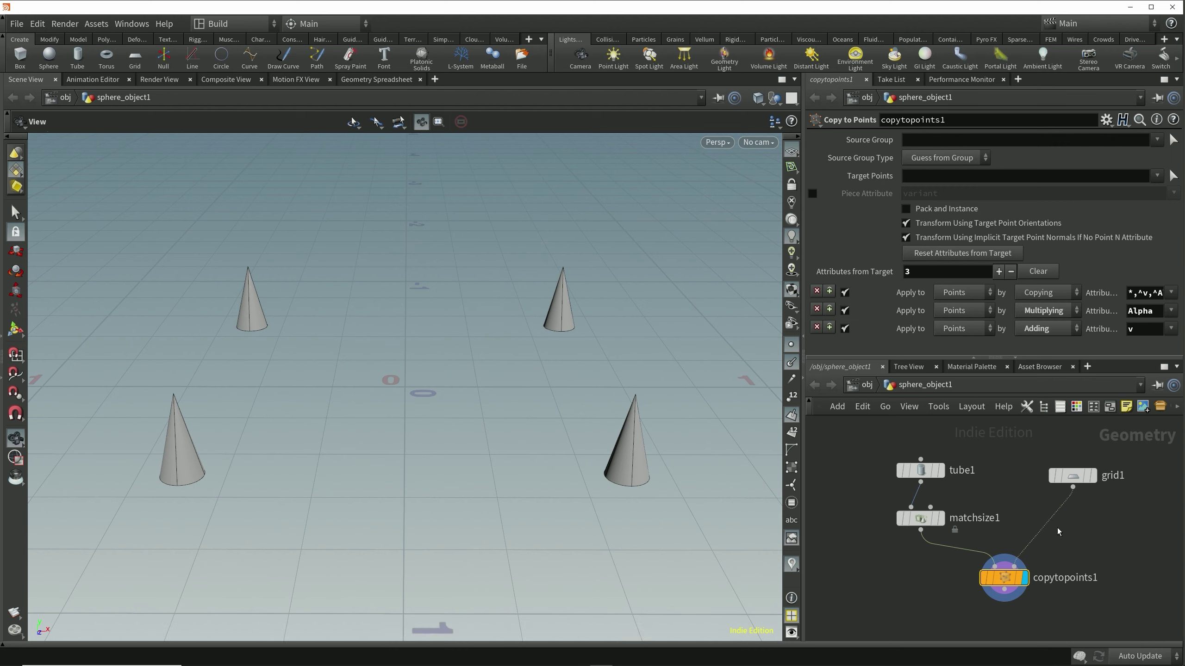
left_click(1094, 476)
left_click(1075, 476)
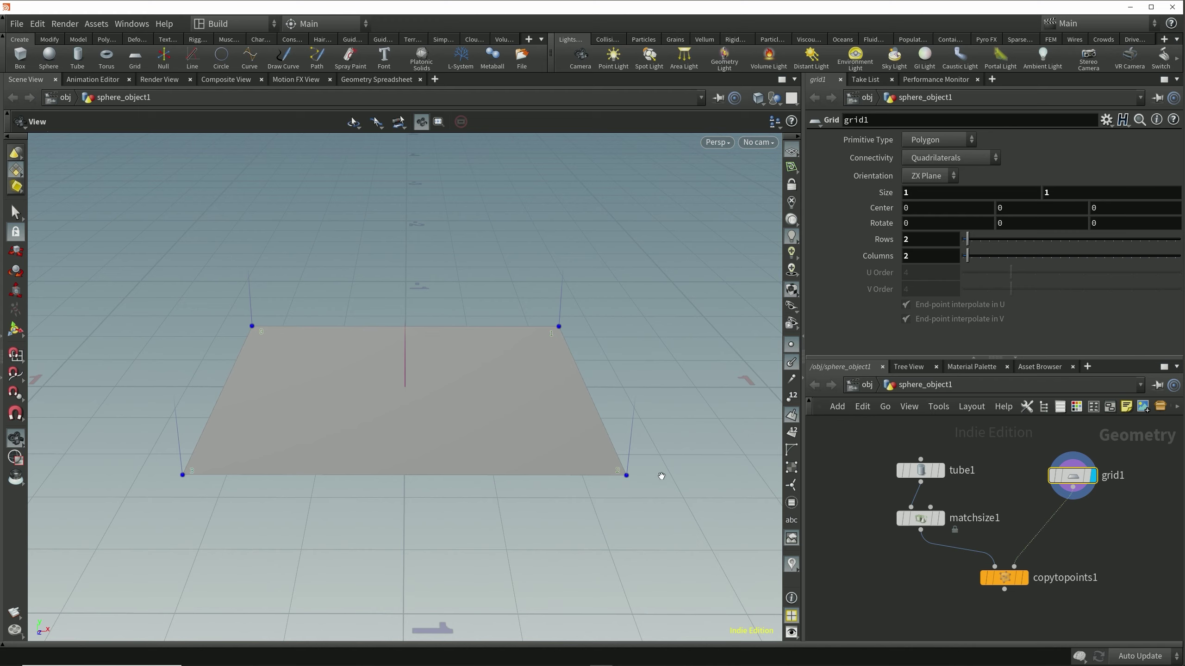
Add a PolyFrame node under grid1 and set its display flag.
key("Tab")
type("poly")
key("Return")
left_click(1073, 523)
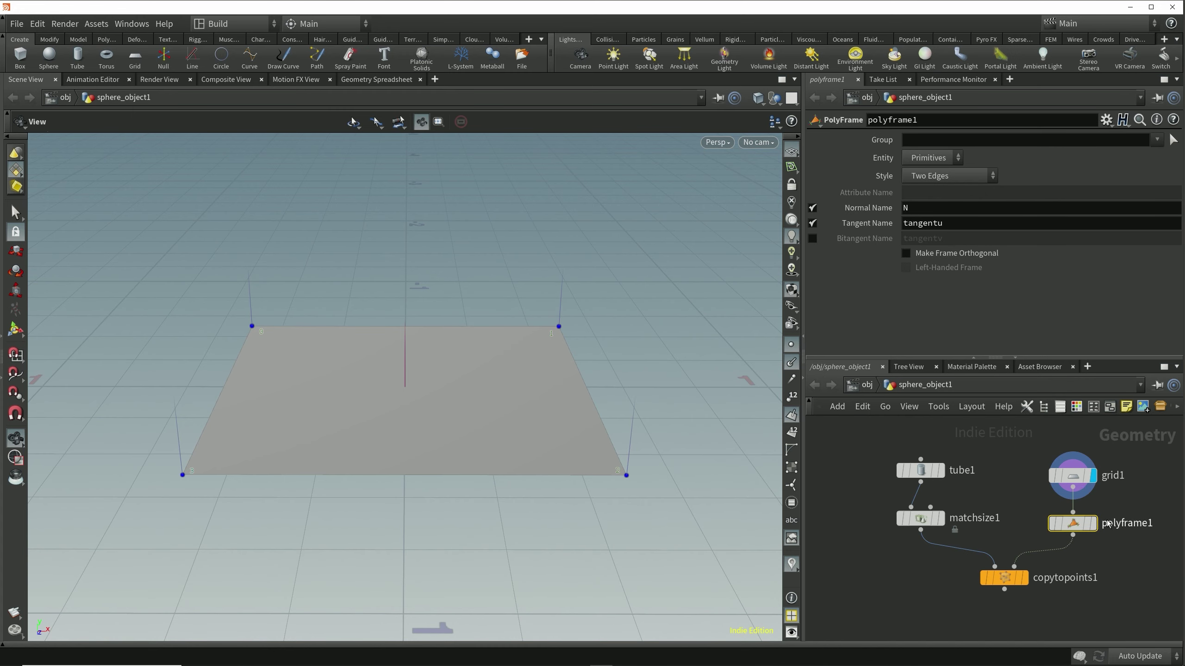
left_click(1091, 523)
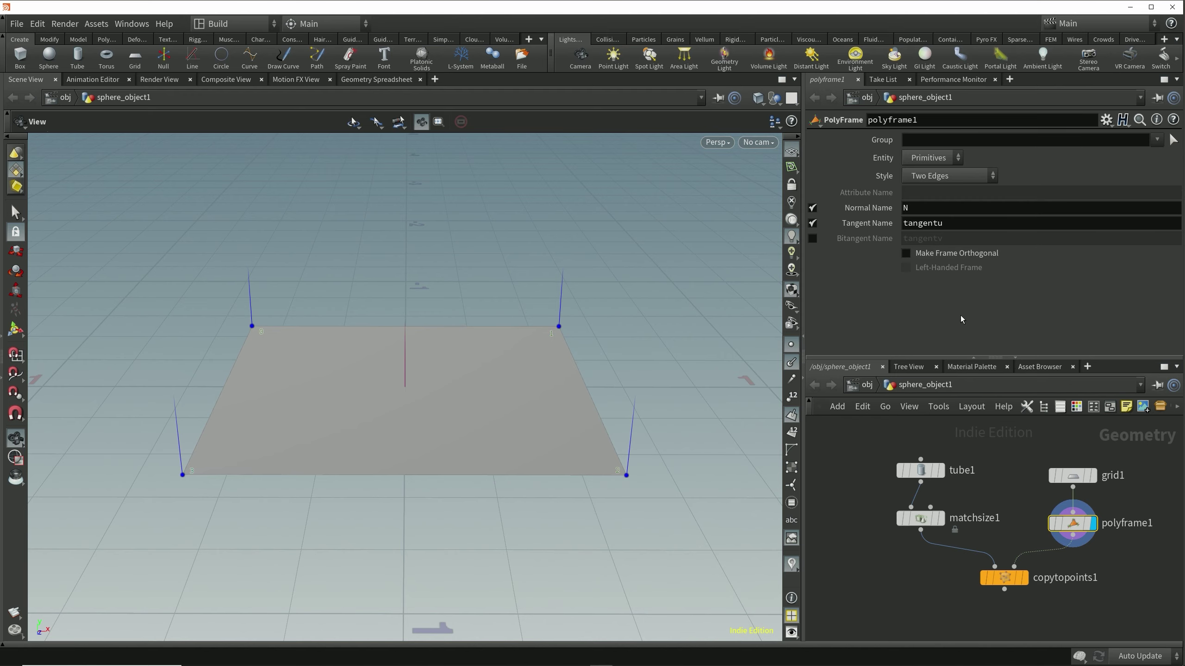
Visualize polyframe1's tangentu attribute and view the quad from above in wireframe.
left_click(1037, 523)
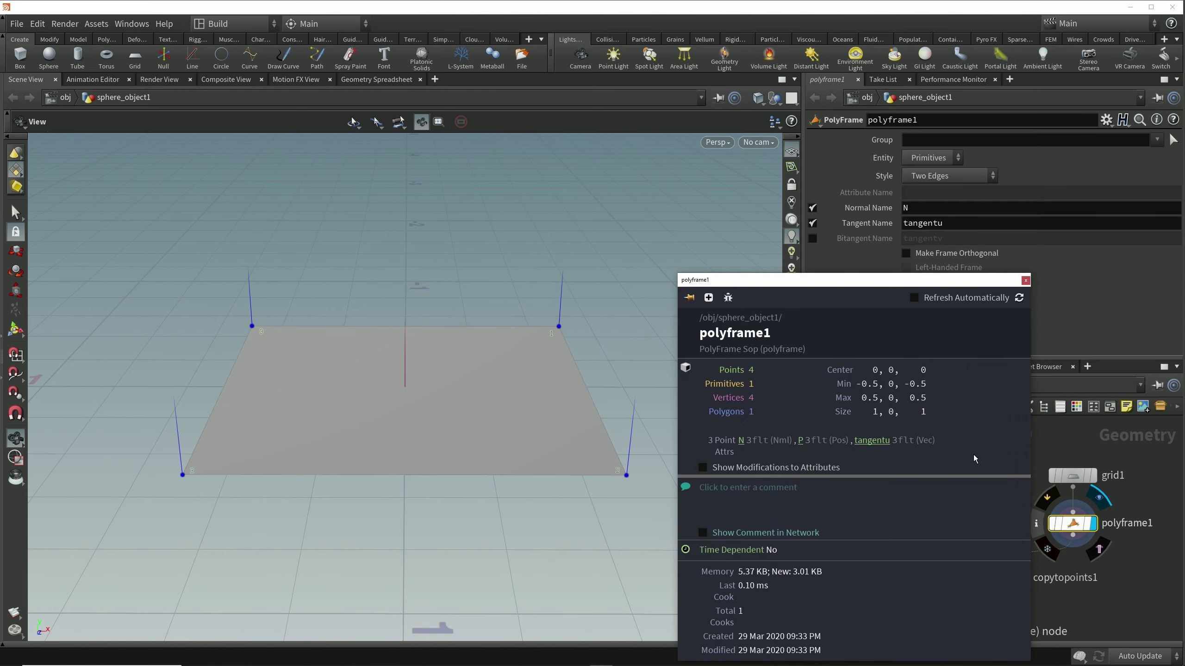
left_click(872, 440)
left_click(1025, 280)
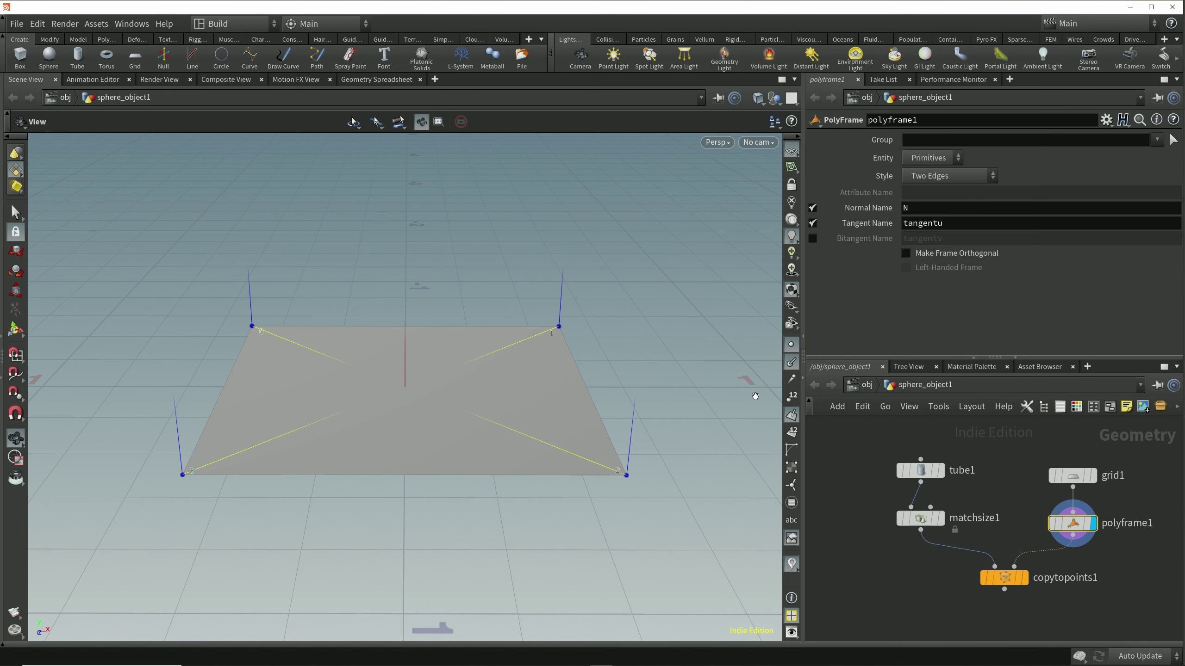
left_click_drag(624, 358, 626, 417)
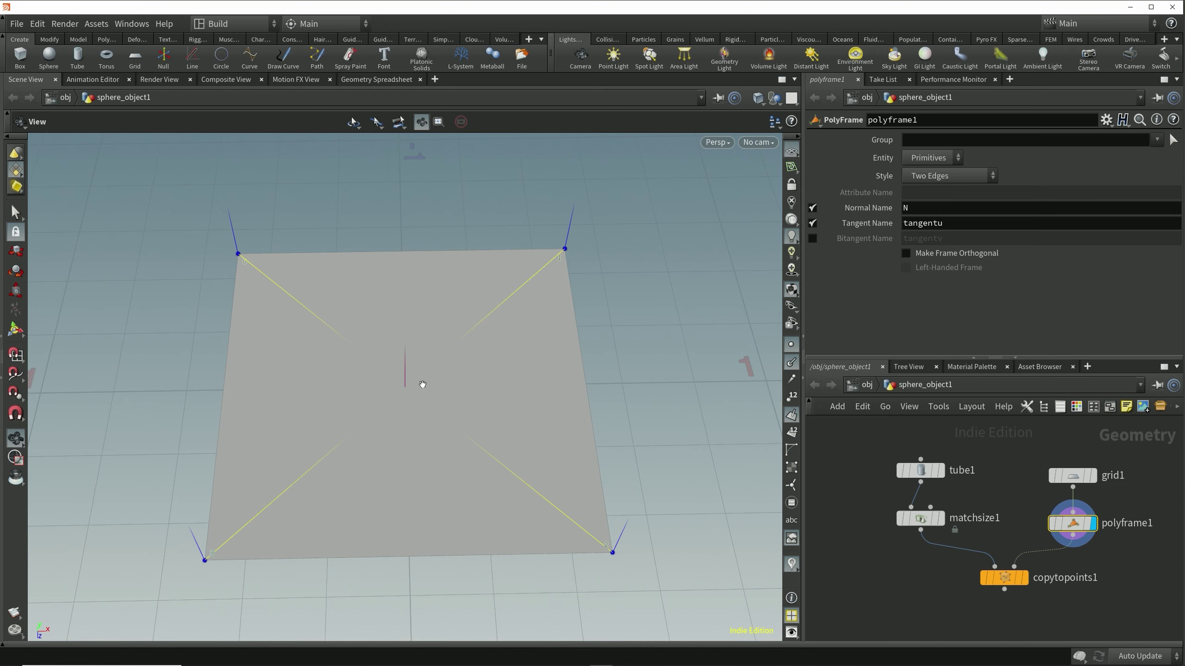
key("w")
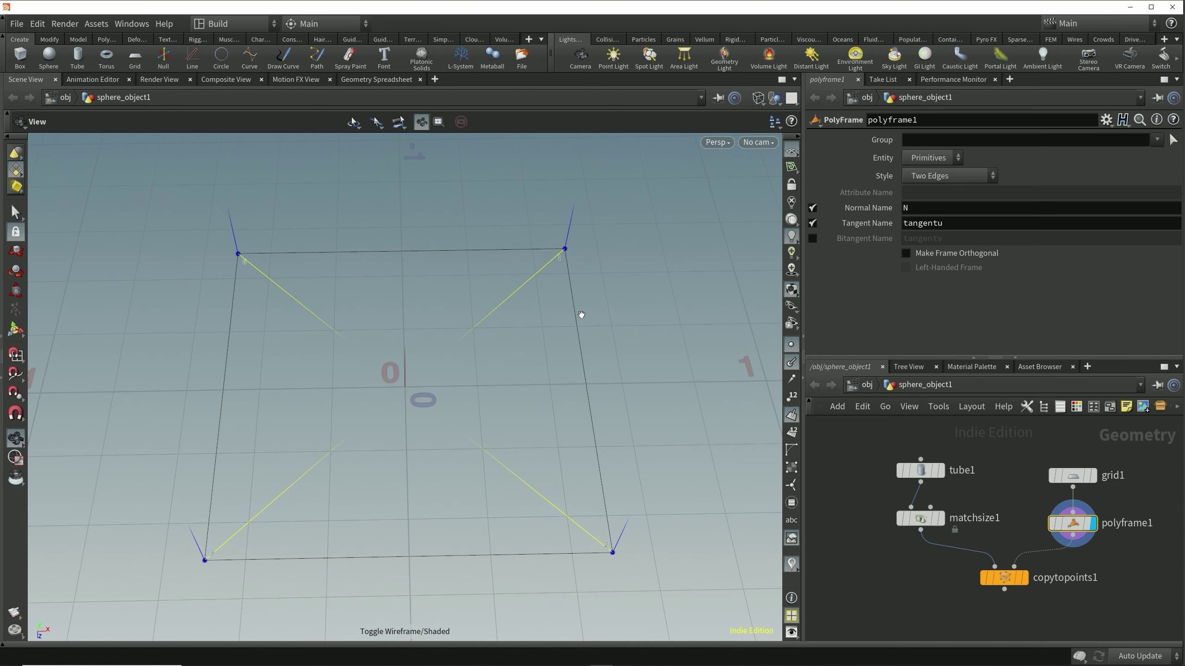
left_click_drag(572, 392, 570, 402)
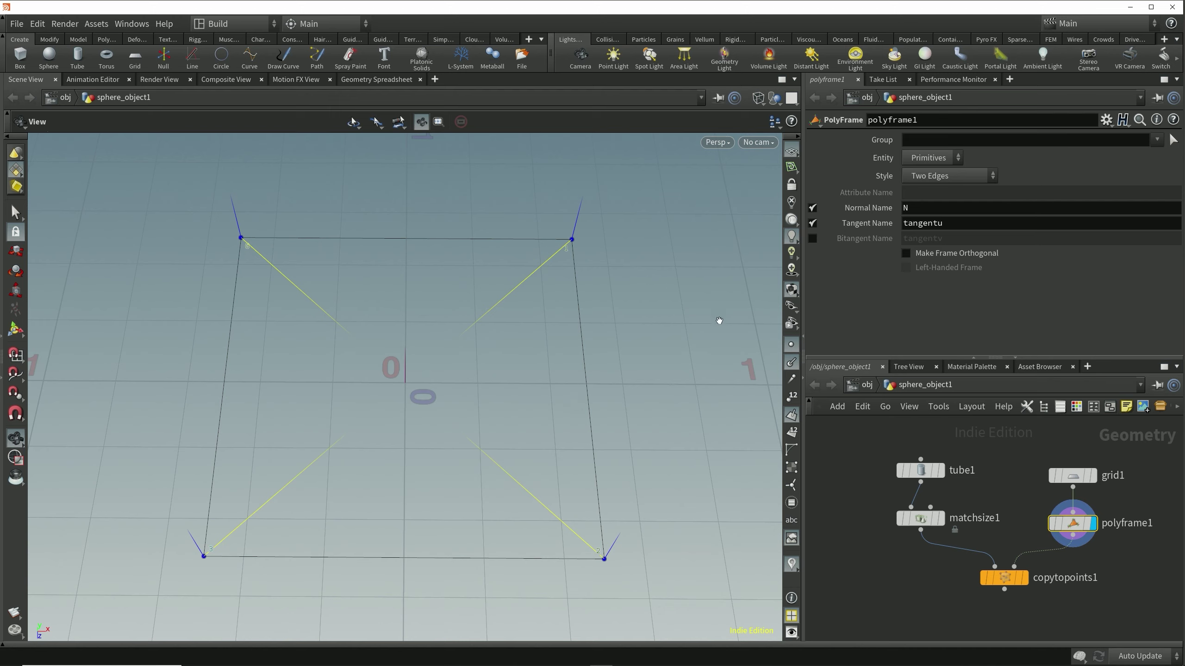
left_click(940, 180)
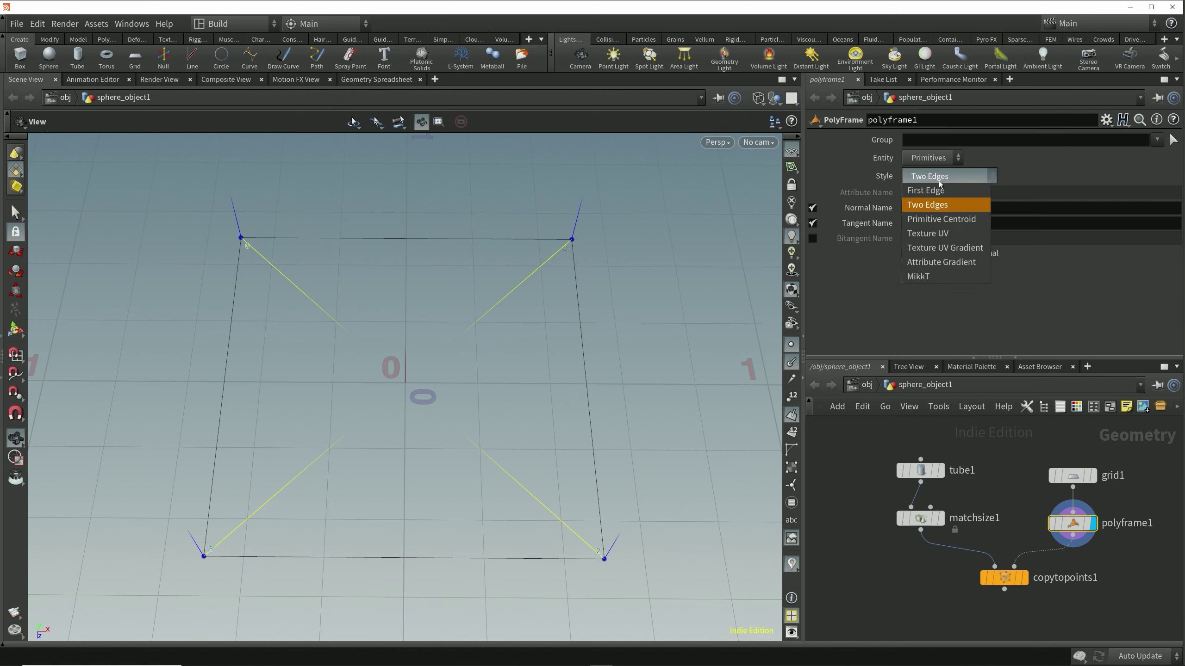
left_click(938, 189)
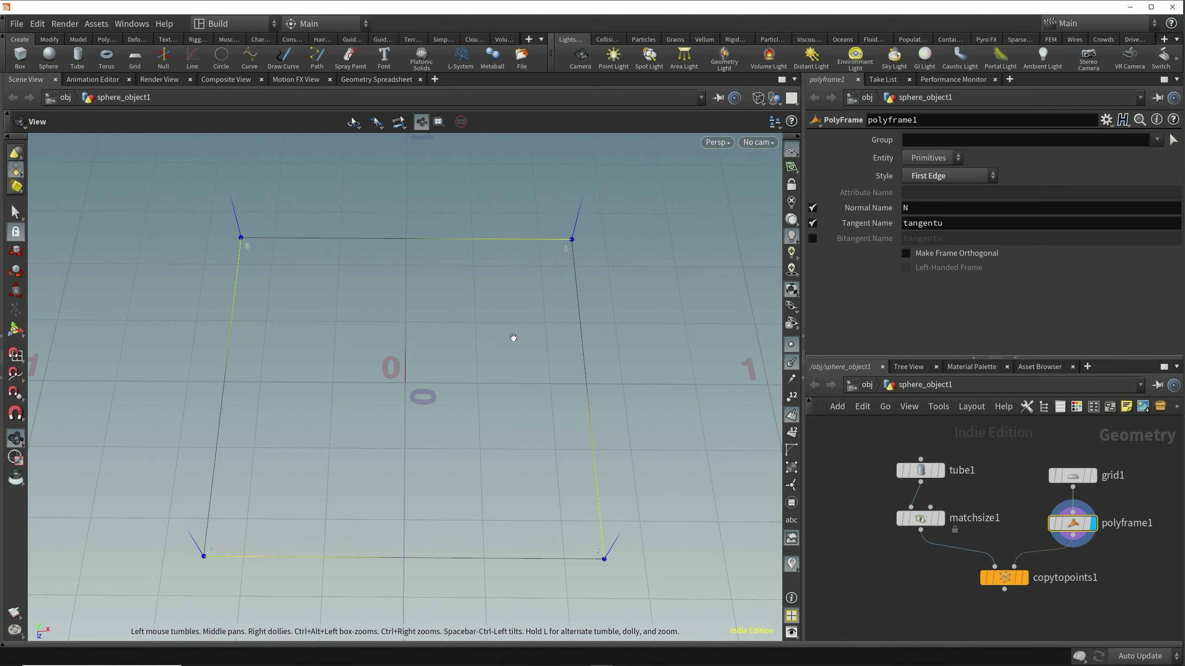
left_click(940, 179)
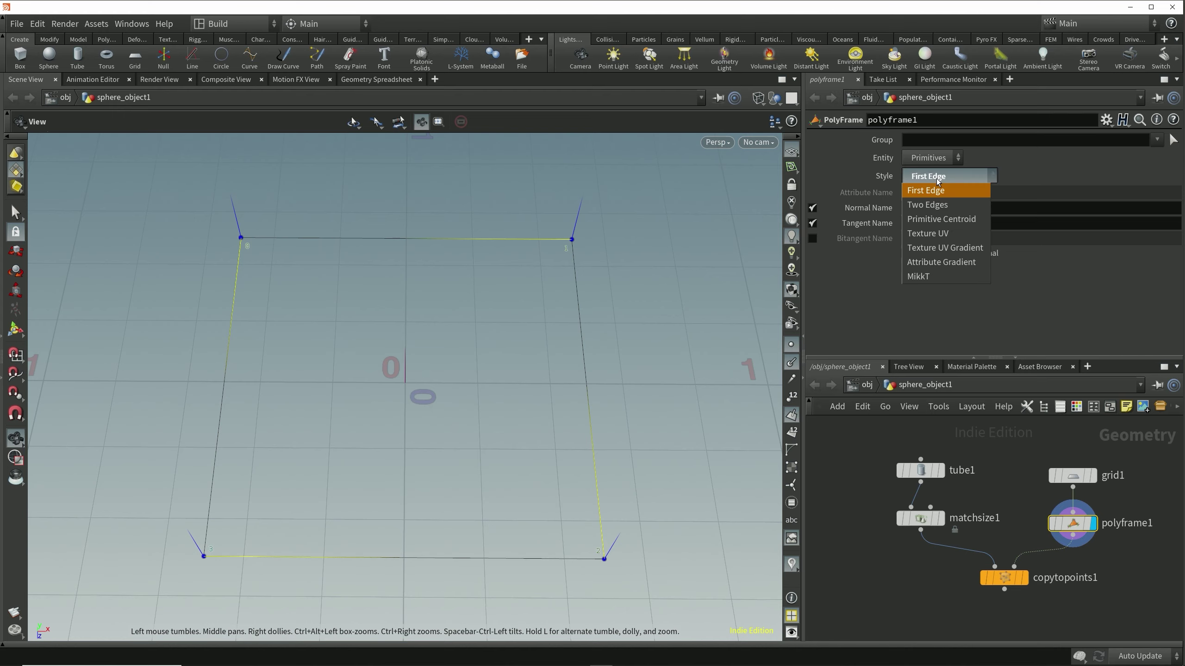
left_click(937, 206)
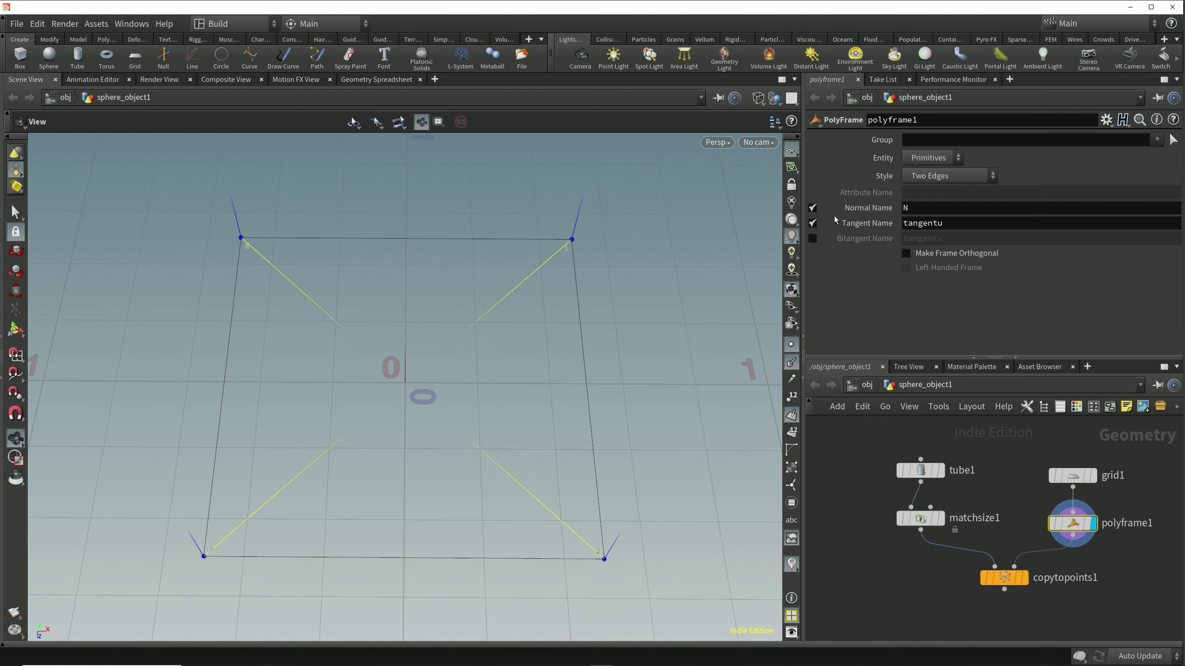
Turn off polyframe1's normal output and rename its tangent attribute to N.
left_click(813, 208)
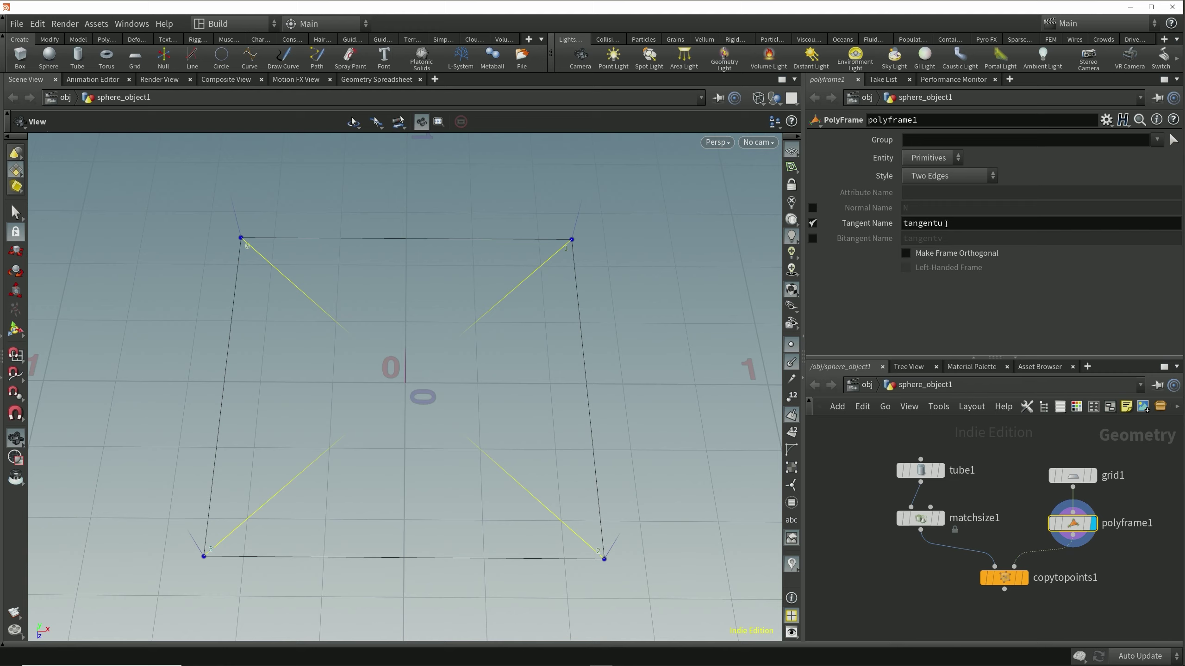
left_click_drag(944, 223, 902, 224)
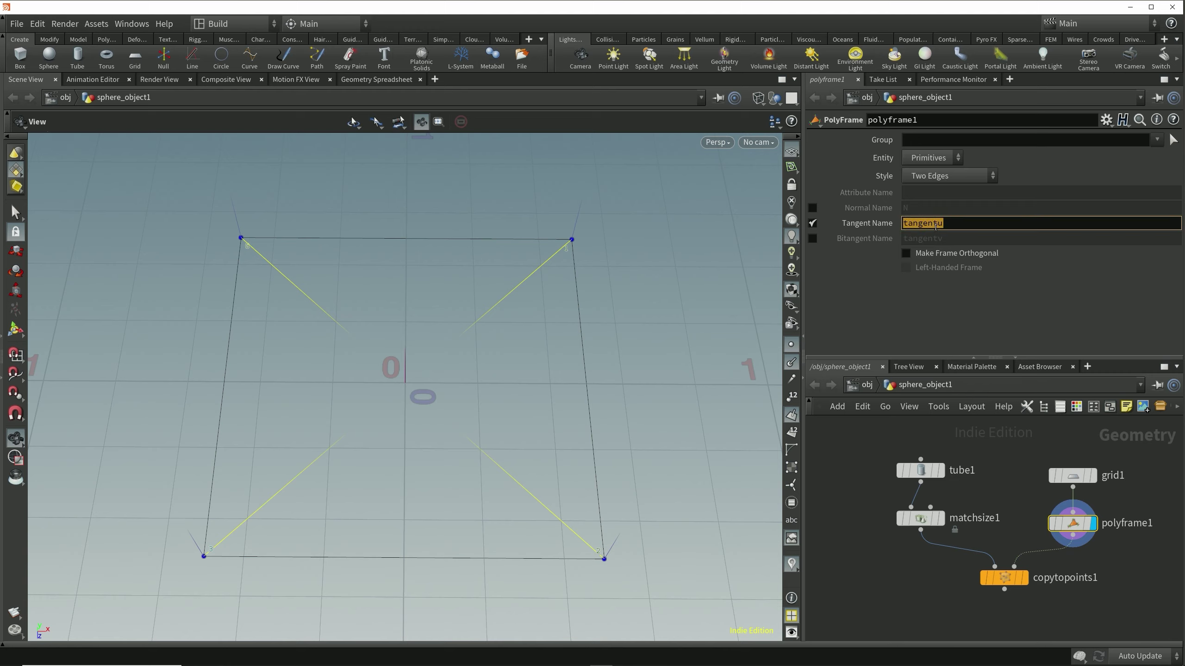
type("N")
key("Return")
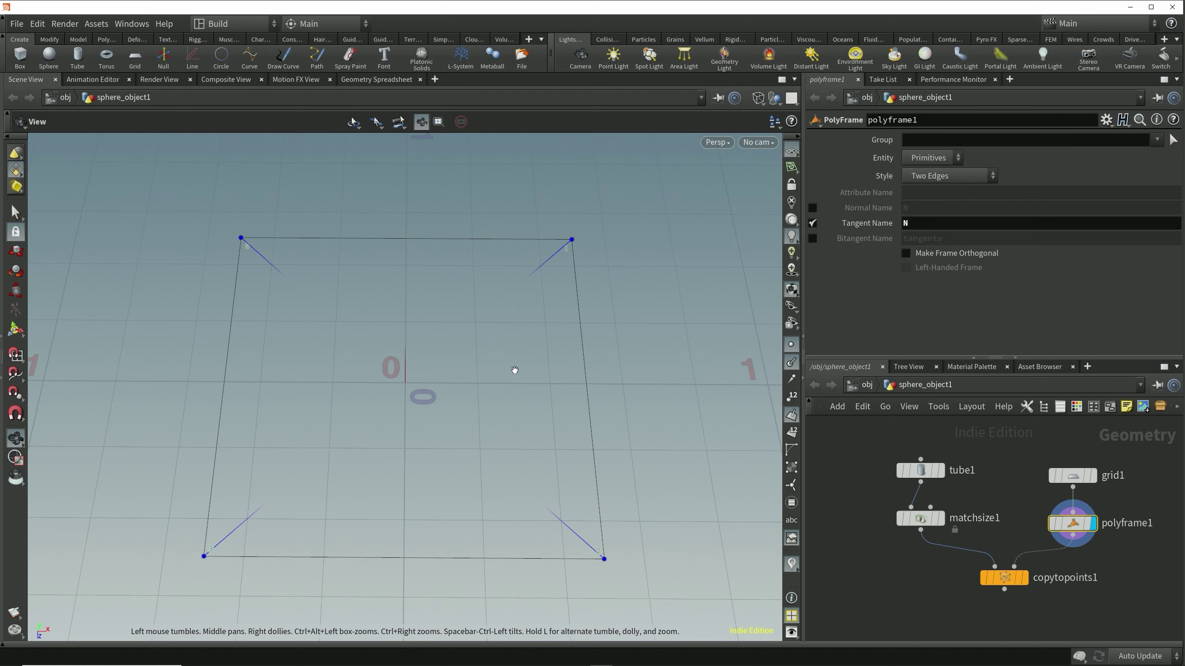
Preview the cone copies, then display polyframe1 in wireframe.
left_click(1024, 577)
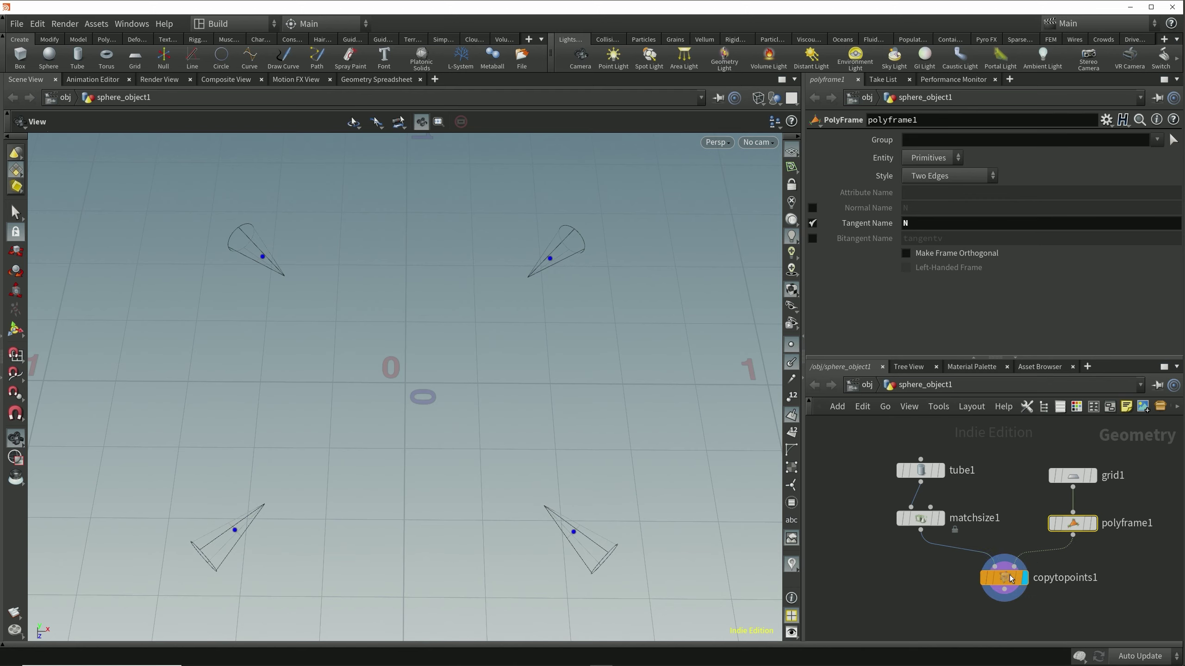
left_click(1011, 579)
key("w")
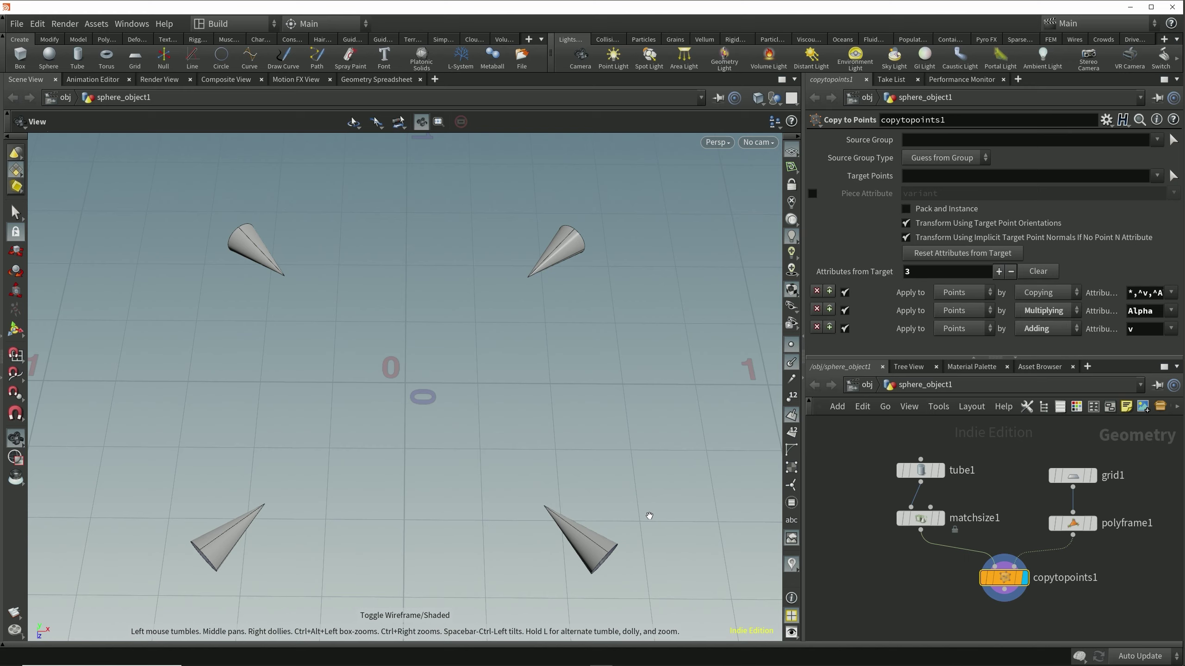
key("w")
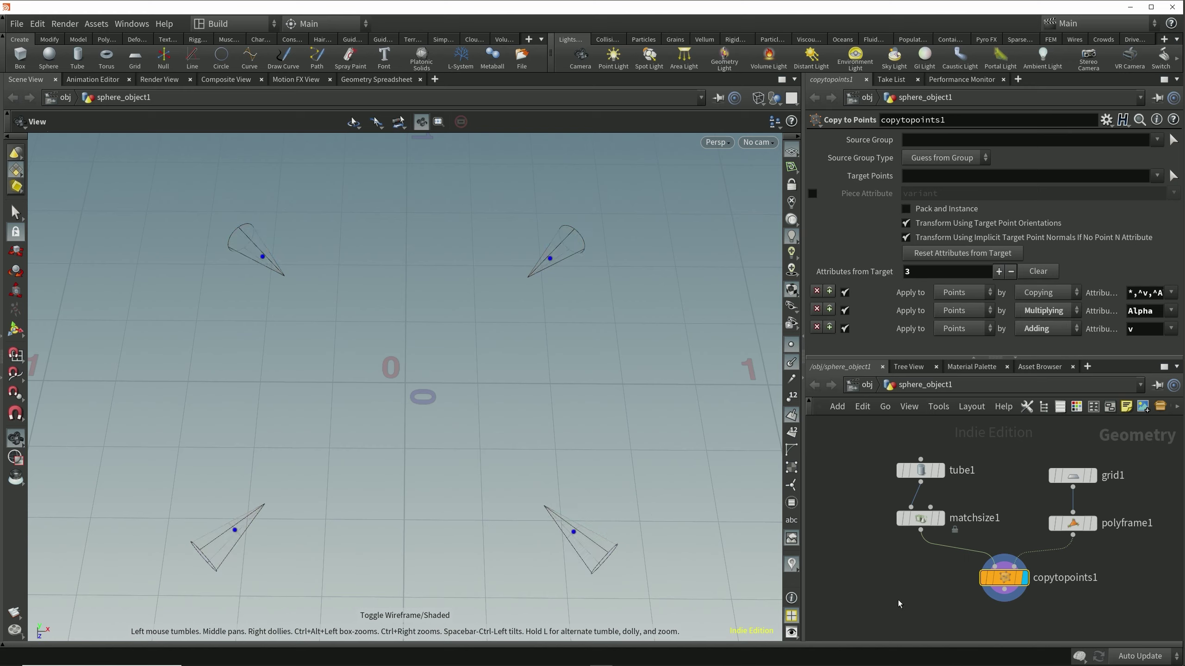
key("r")
left_click(1074, 526)
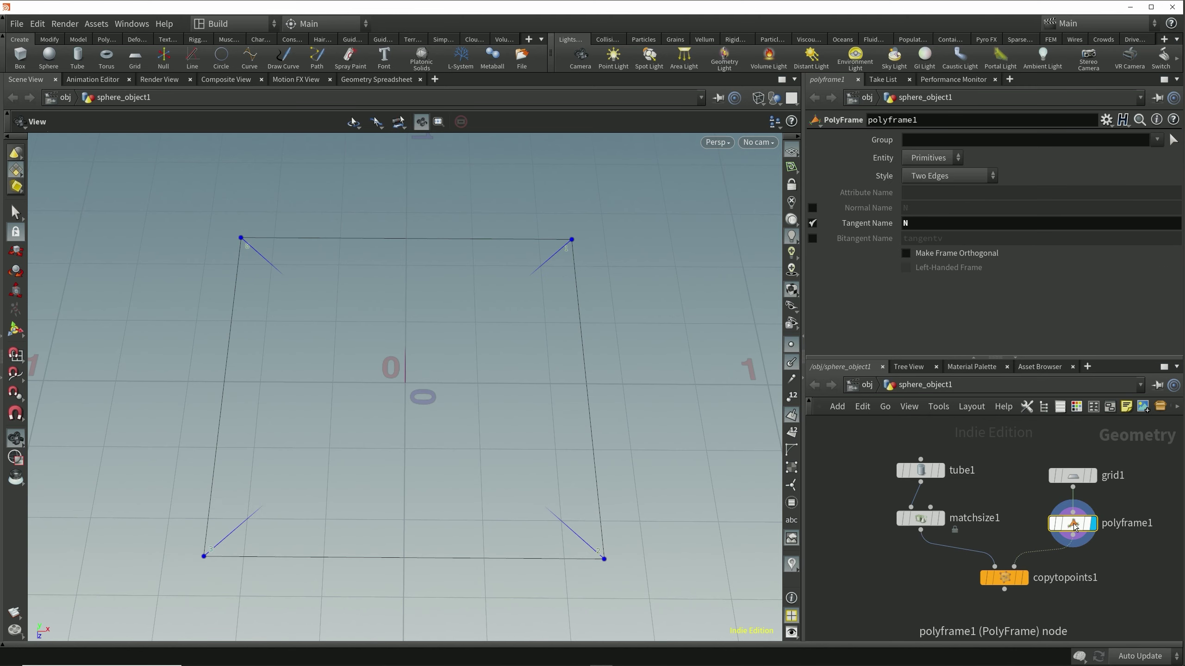
Add a Reverse node below polyframe1, display it, and switch to shaded view.
key("Tab")
type("r")
left_click(1101, 657)
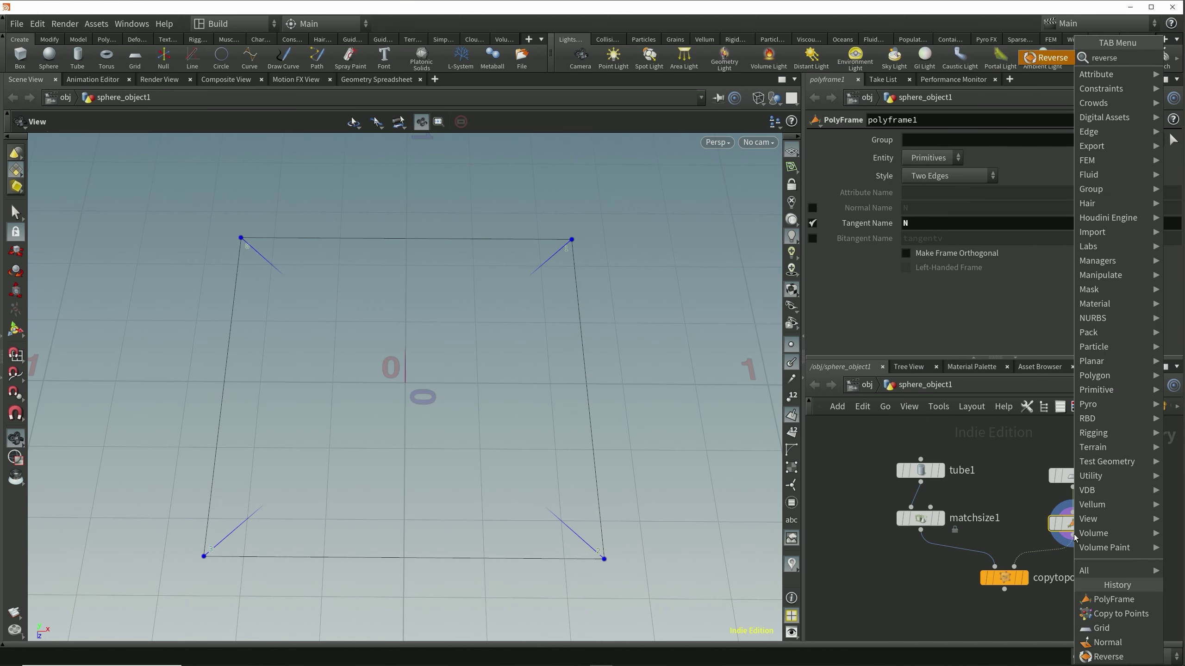
left_click(1073, 571)
left_click(1094, 572)
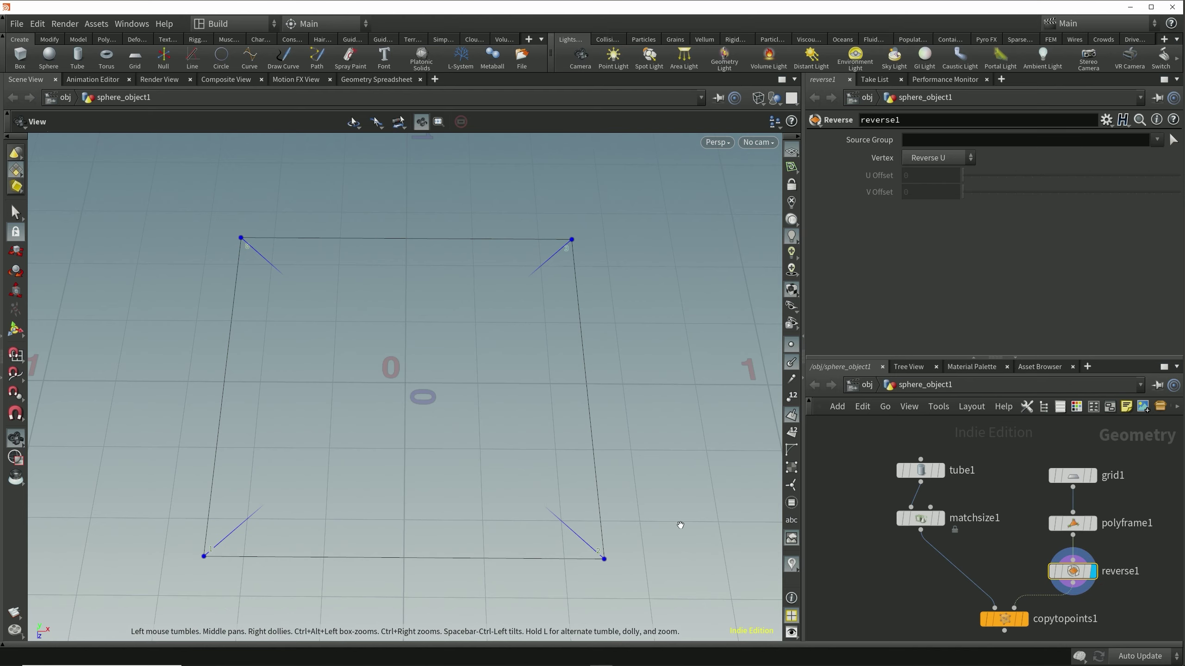
key("w")
Toggle reverse1's bypass to compare the quad's shading from low and top angles.
left_click_drag(664, 535, 672, 471)
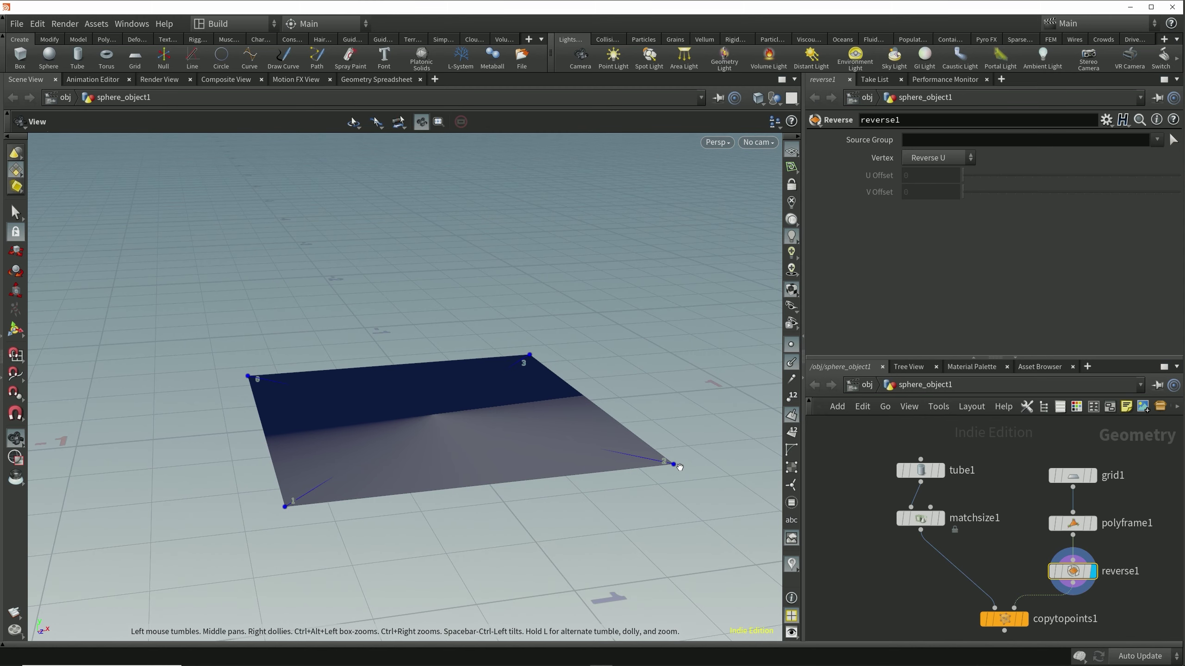
left_click_drag(673, 539, 667, 485)
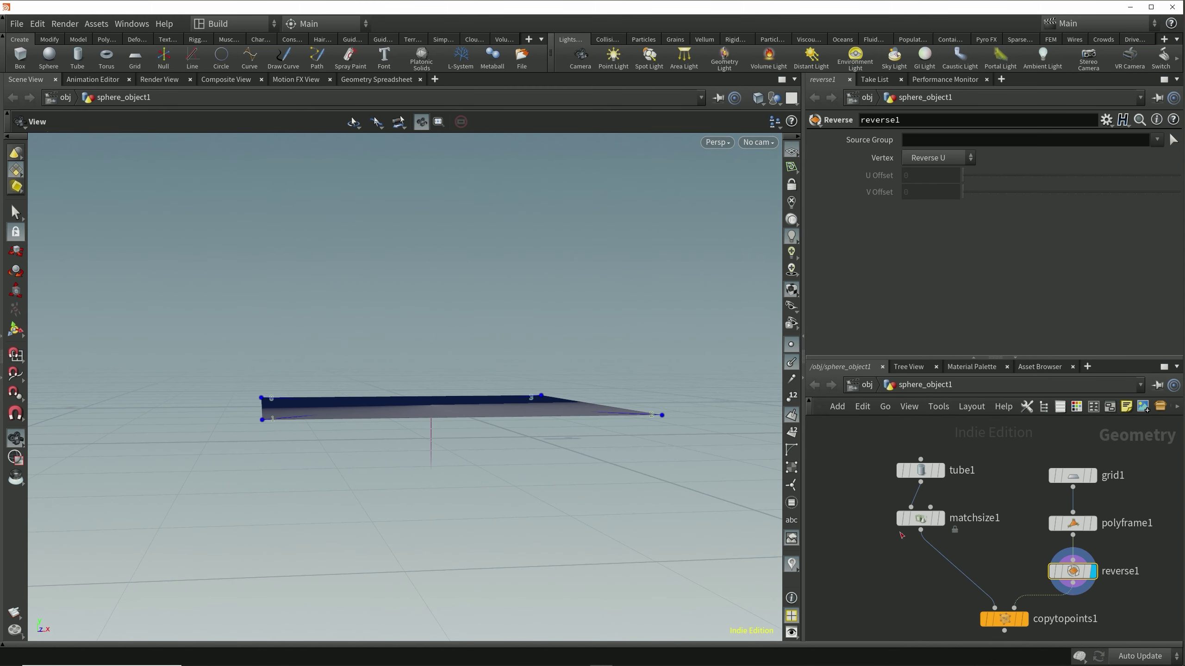
left_click(1048, 550)
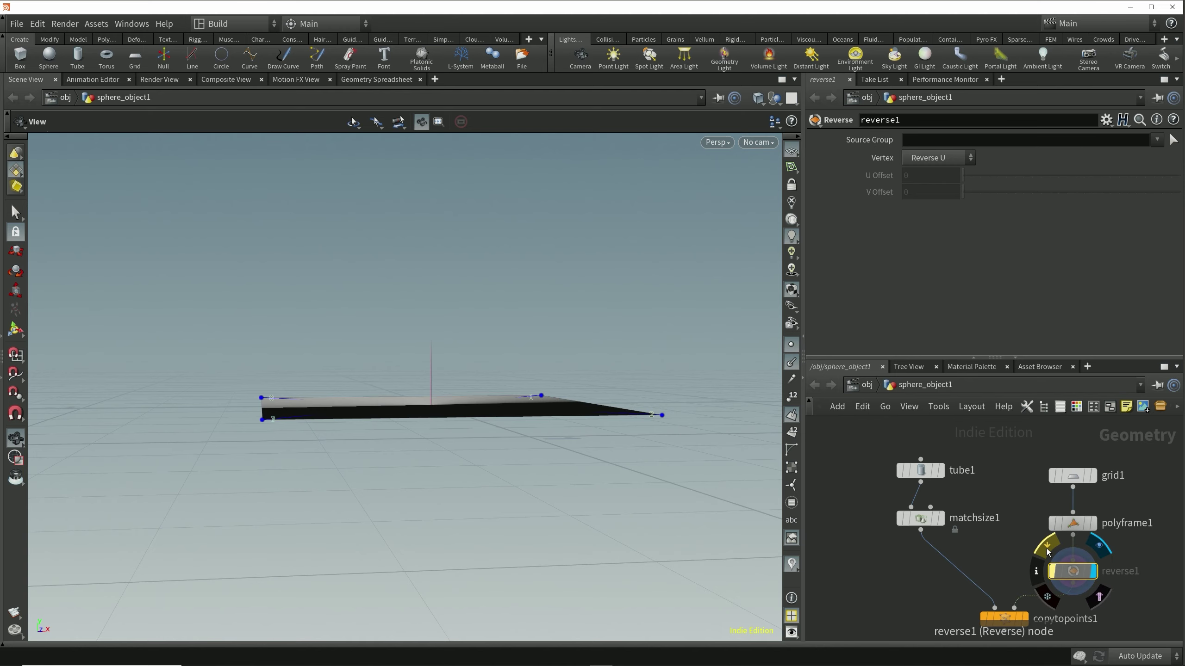
left_click(1047, 549)
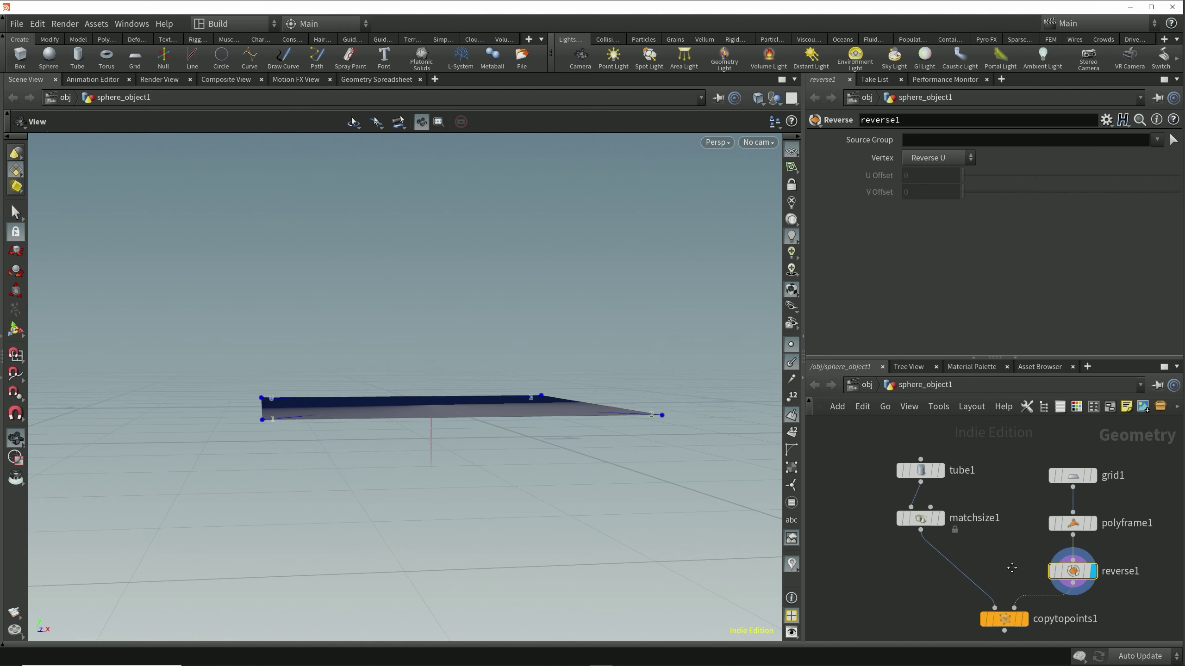
middle_click_drag(993, 577, 990, 545)
left_click_drag(643, 455, 637, 483)
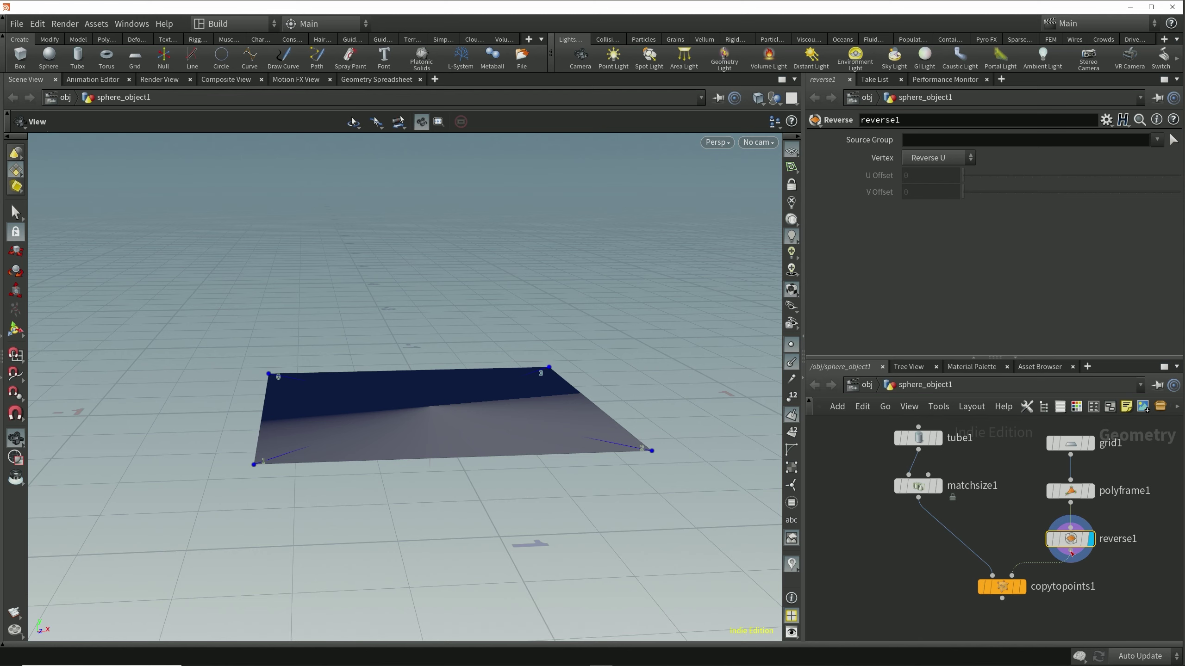
Add a Normal node below reverse1, display it, and add normals to Points.
key("Tab")
type("normal")
key("Return")
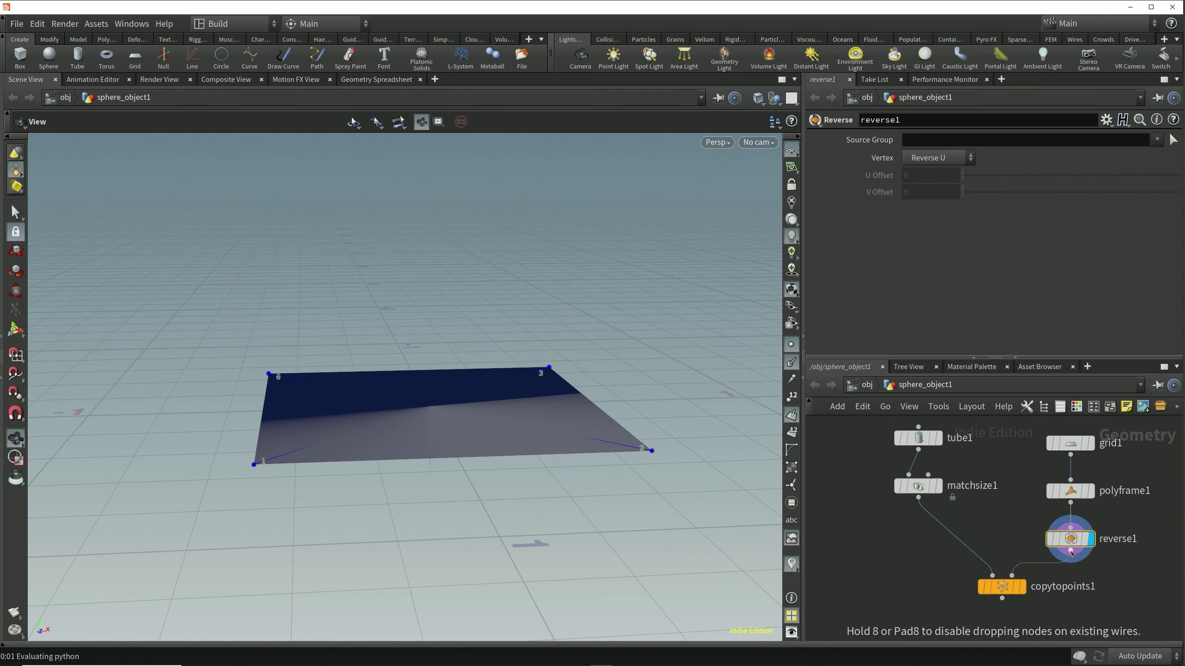
left_click(1088, 587)
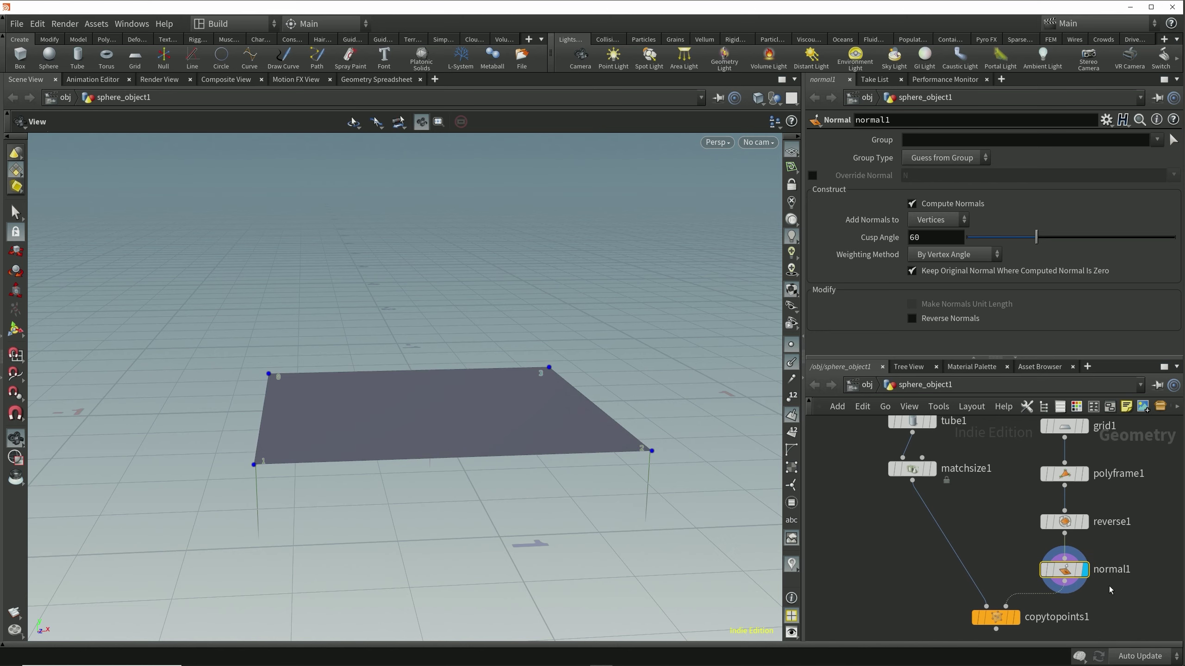
left_click(938, 219)
left_click(933, 233)
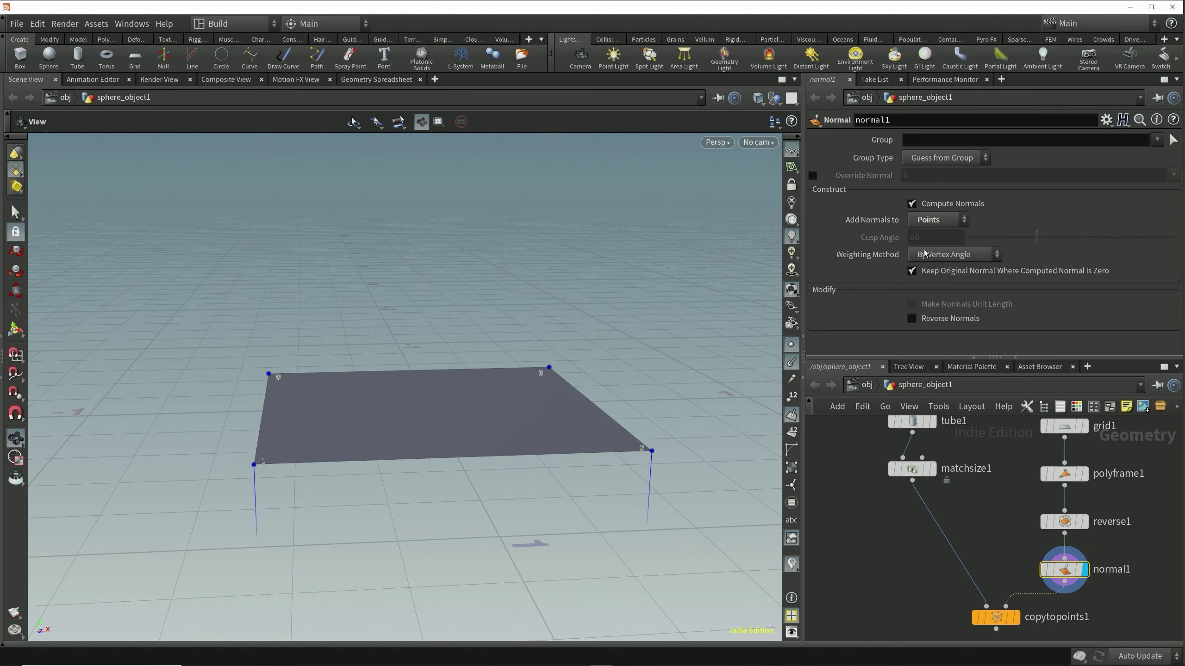
mouse_move(678, 546)
left_mouse_down()
mouse_move(669, 532)
mouse_move(659, 551)
left_mouse_up()
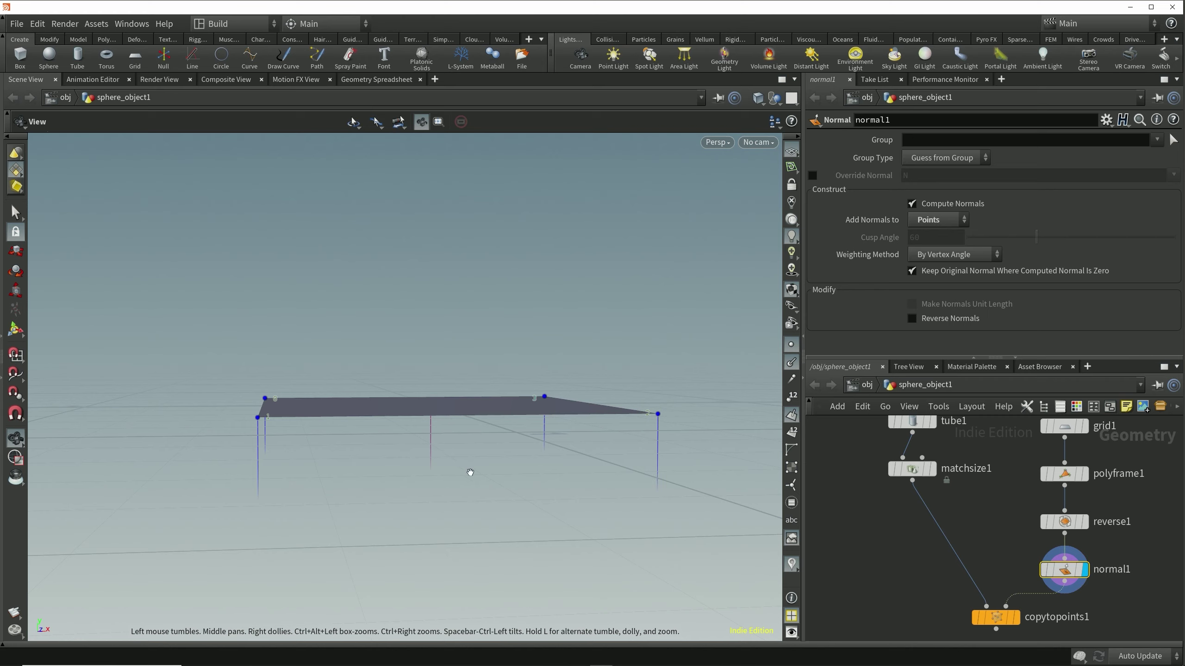
Toggle reverse1's bypass to see the corner normals flip.
mouse_move(1050, 522)
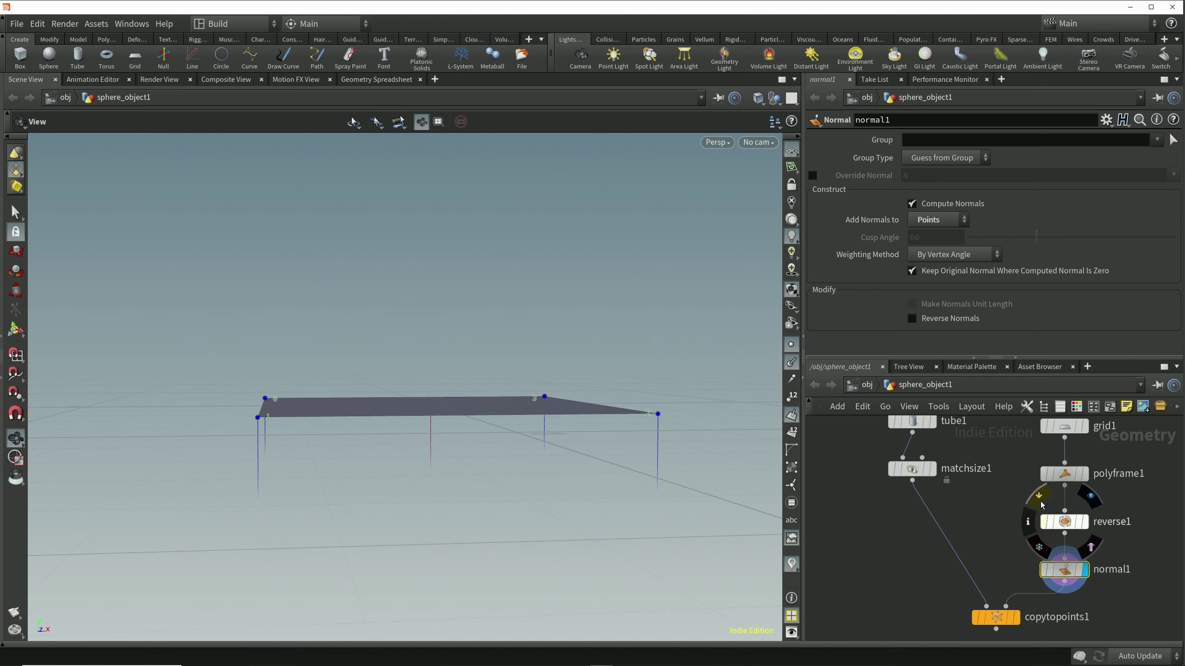
left_click(1036, 498)
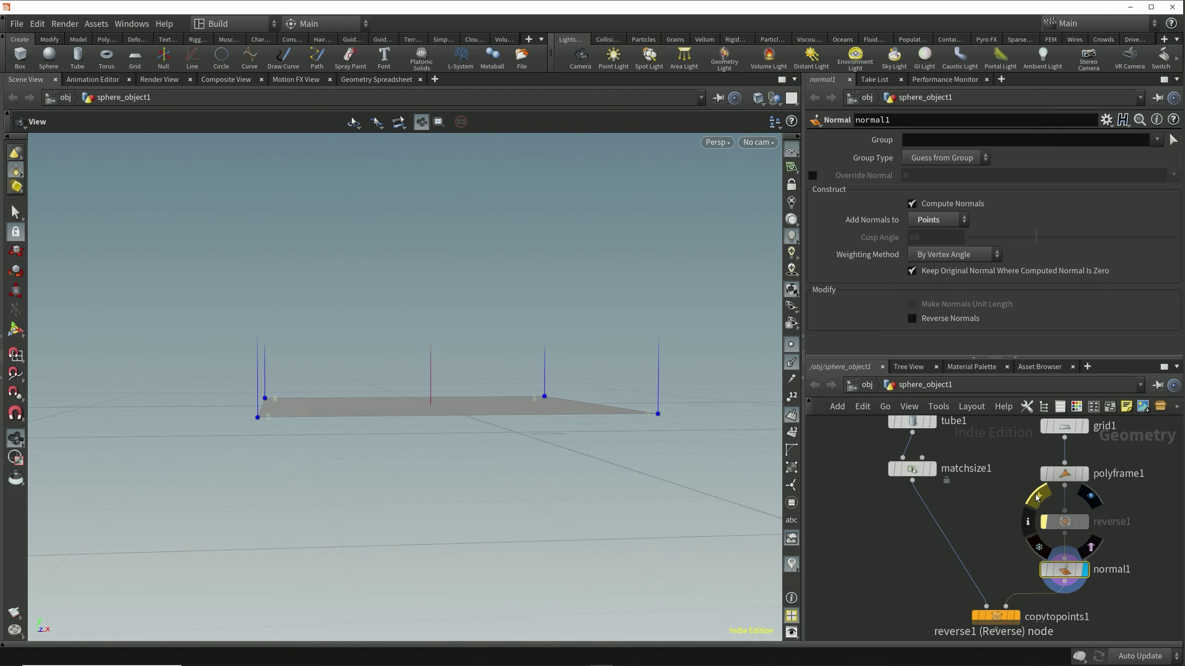
left_click(1037, 497)
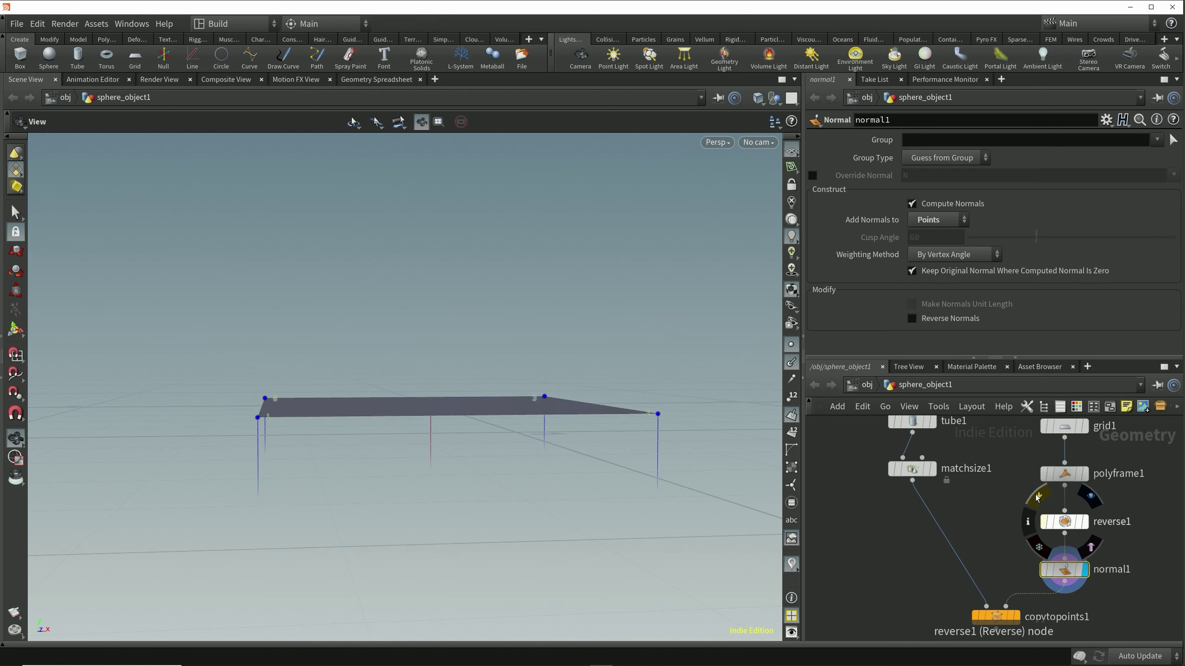
left_click_drag(767, 529, 687, 563)
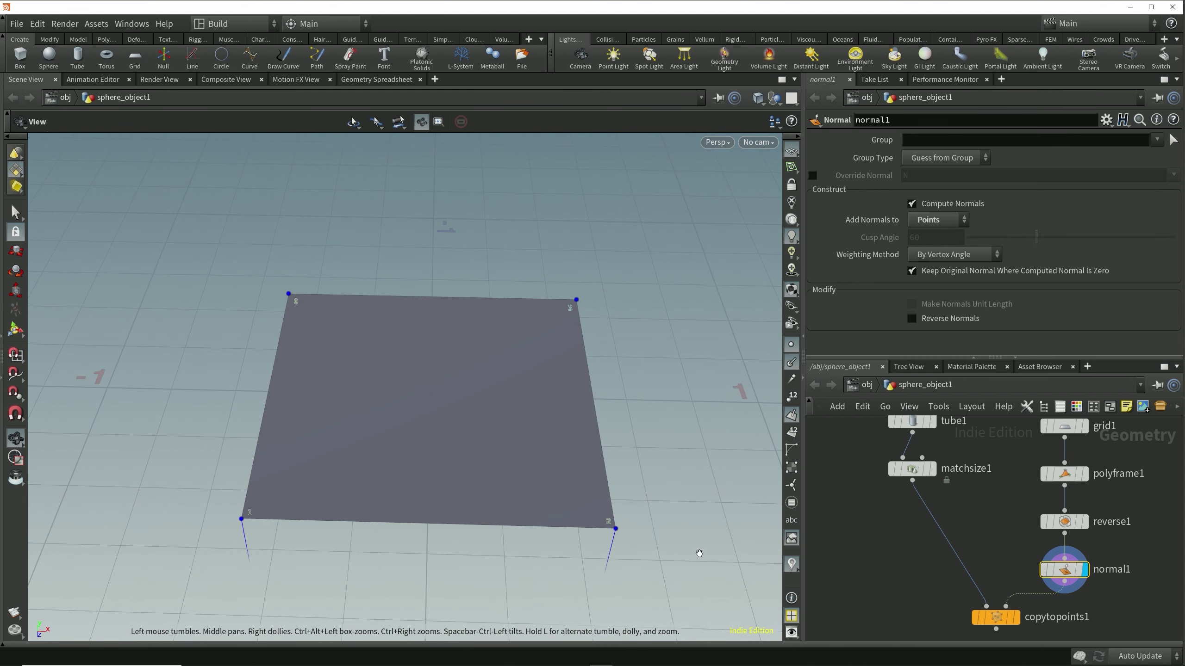
On normal1, turn off Compute Normals and turn on Reverse Normals.
left_click(912, 205)
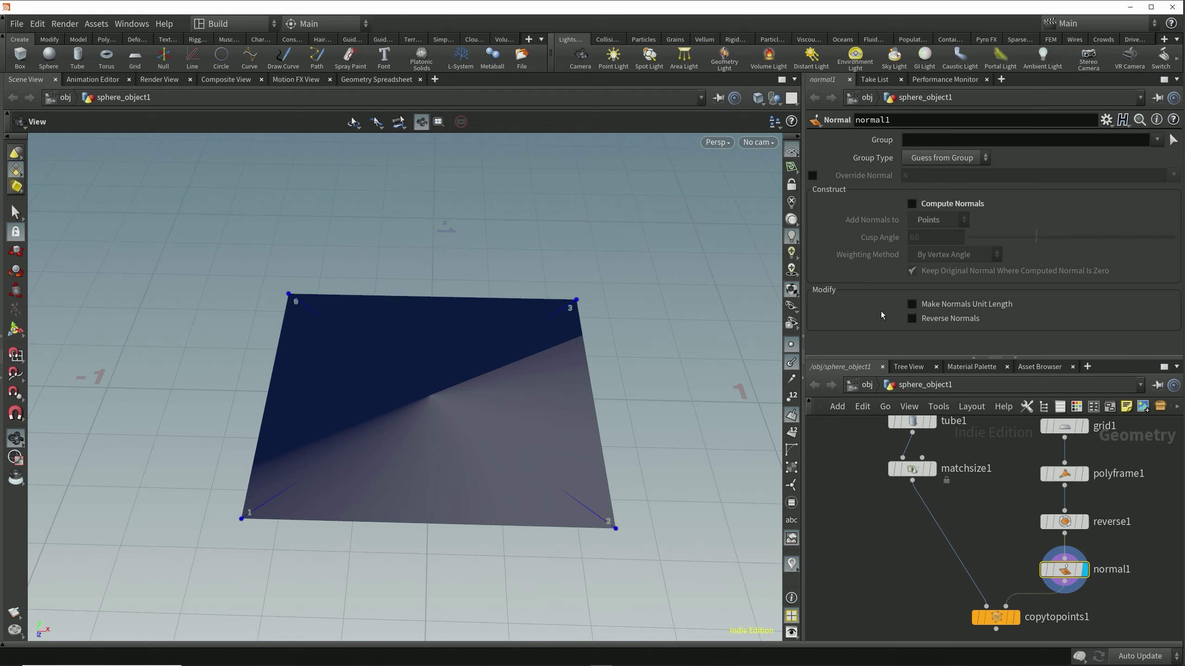
left_click(912, 319)
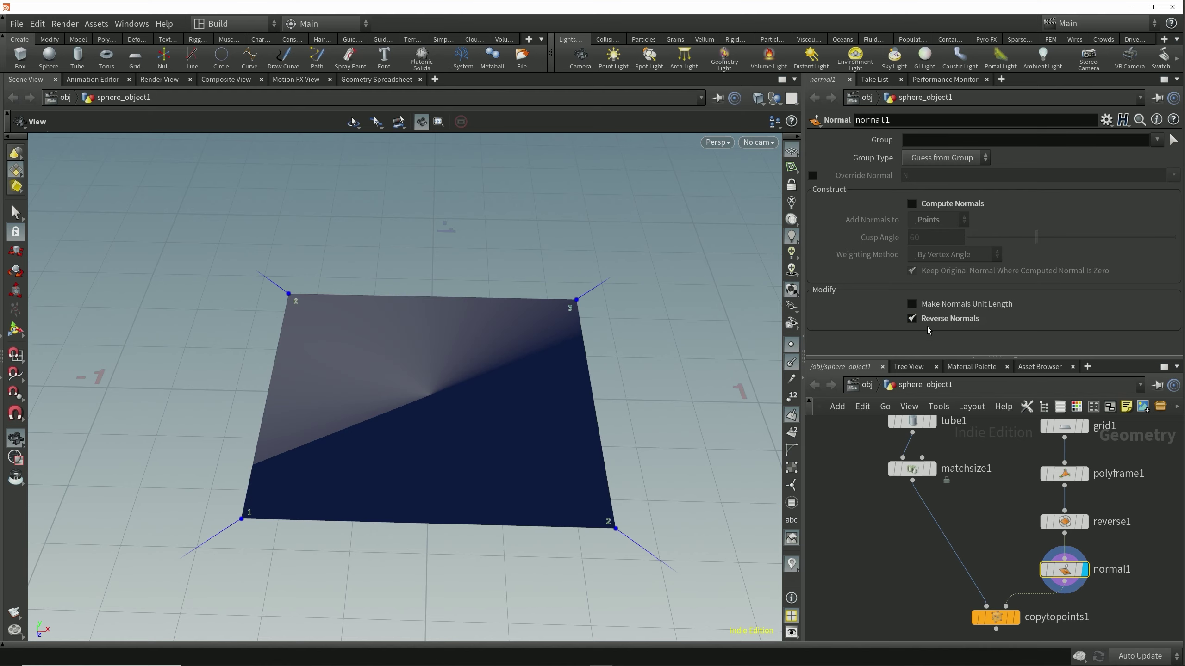
left_click_drag(649, 414, 623, 416)
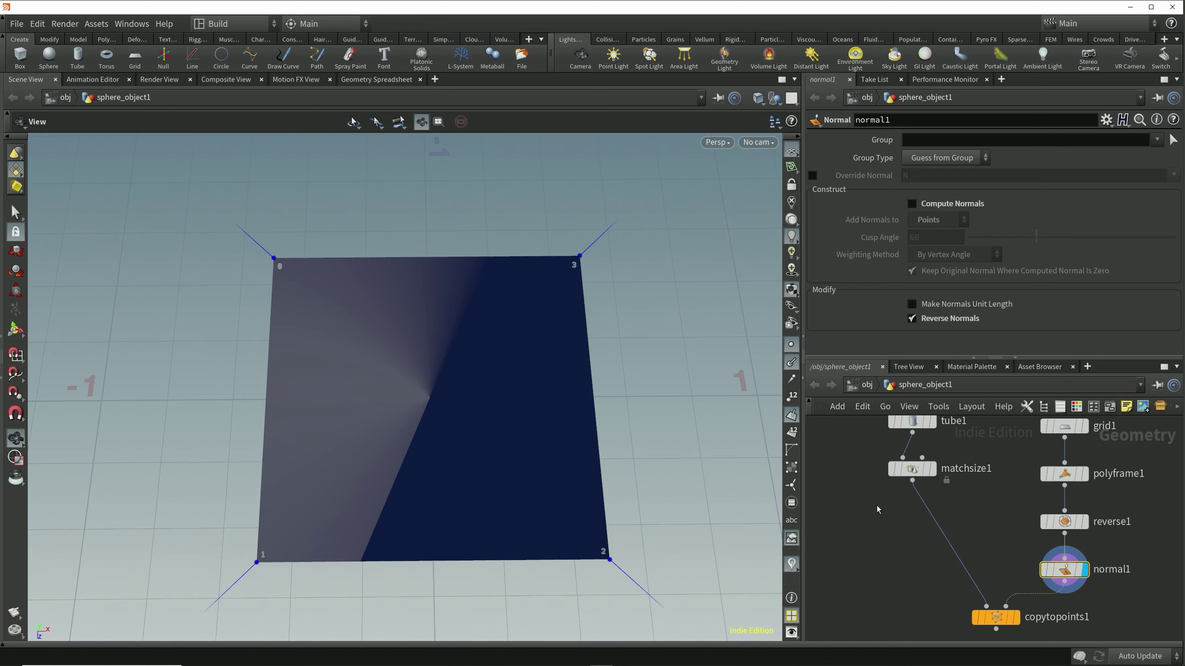
Inspect the tilted cones in copytopoints1, then display normal1 again.
left_click(1015, 617)
left_click(996, 617)
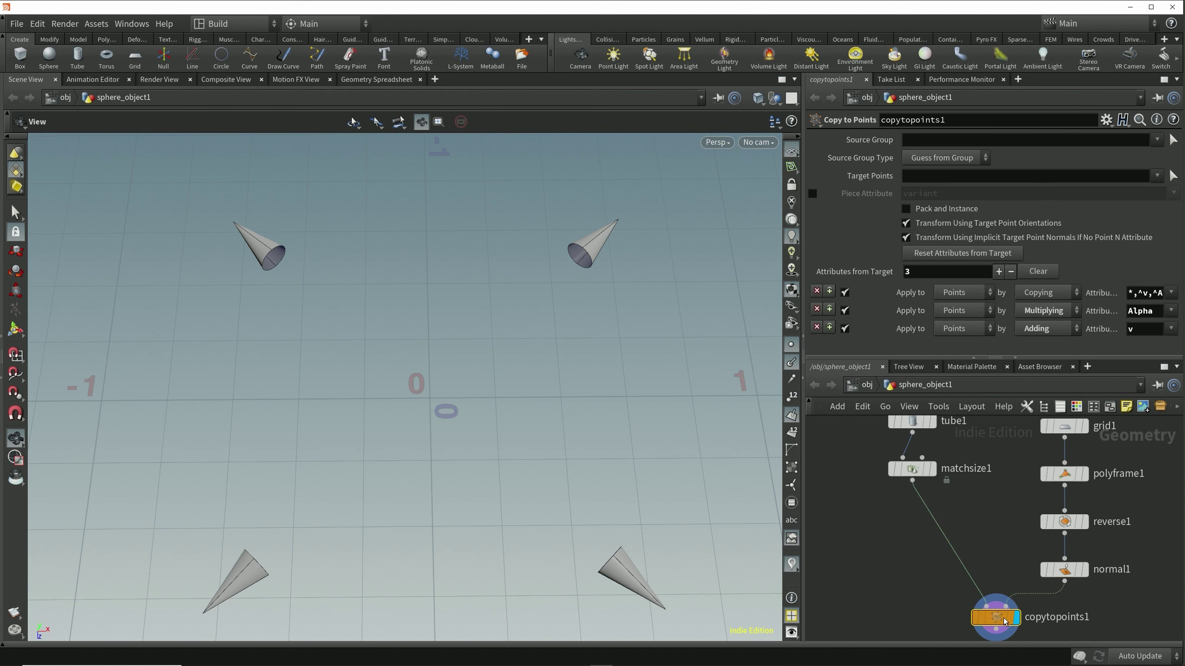
left_click_drag(675, 504, 596, 524)
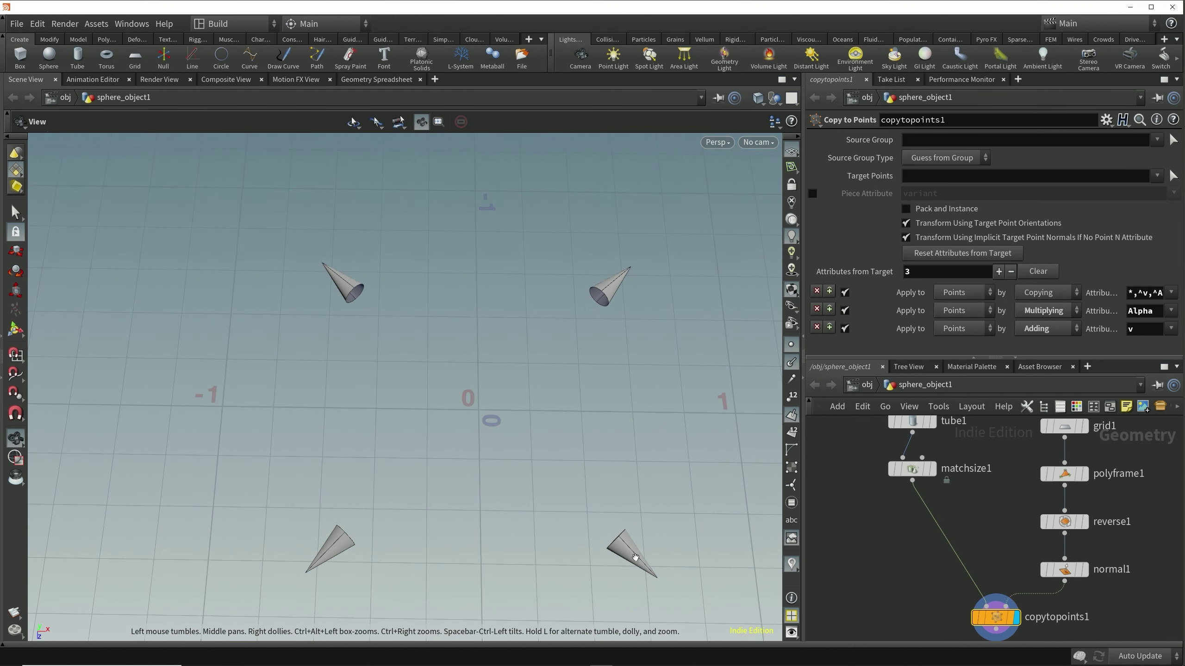
left_click(1083, 569)
left_click(1065, 569)
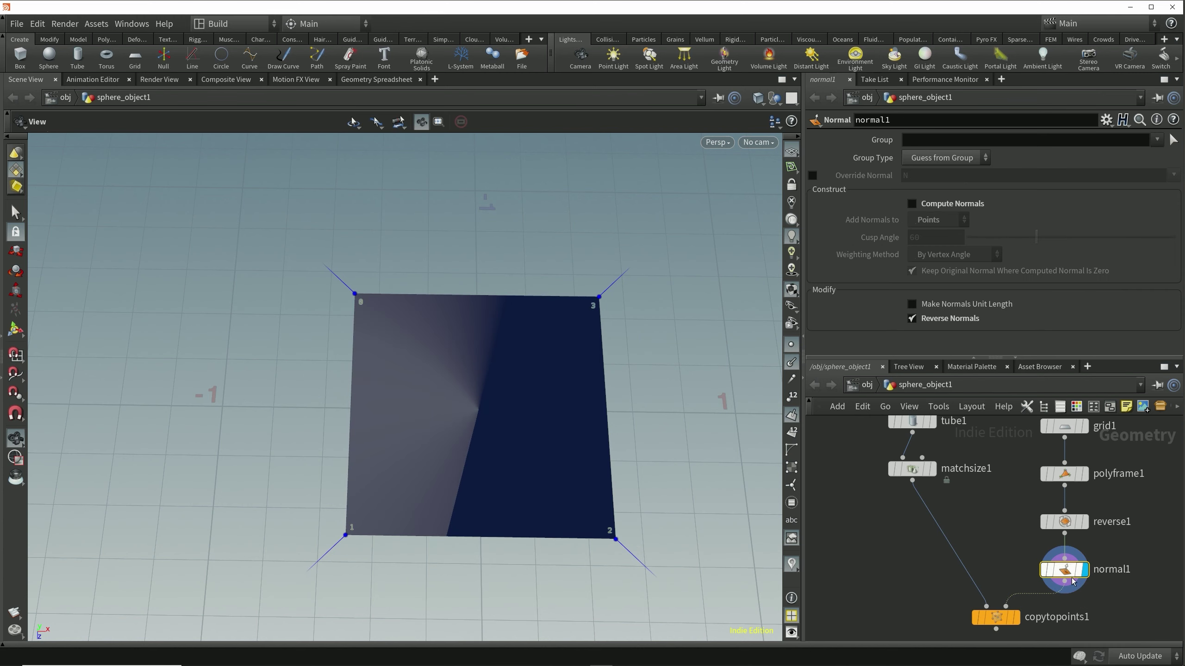
middle_click_drag(1093, 606, 1084, 611)
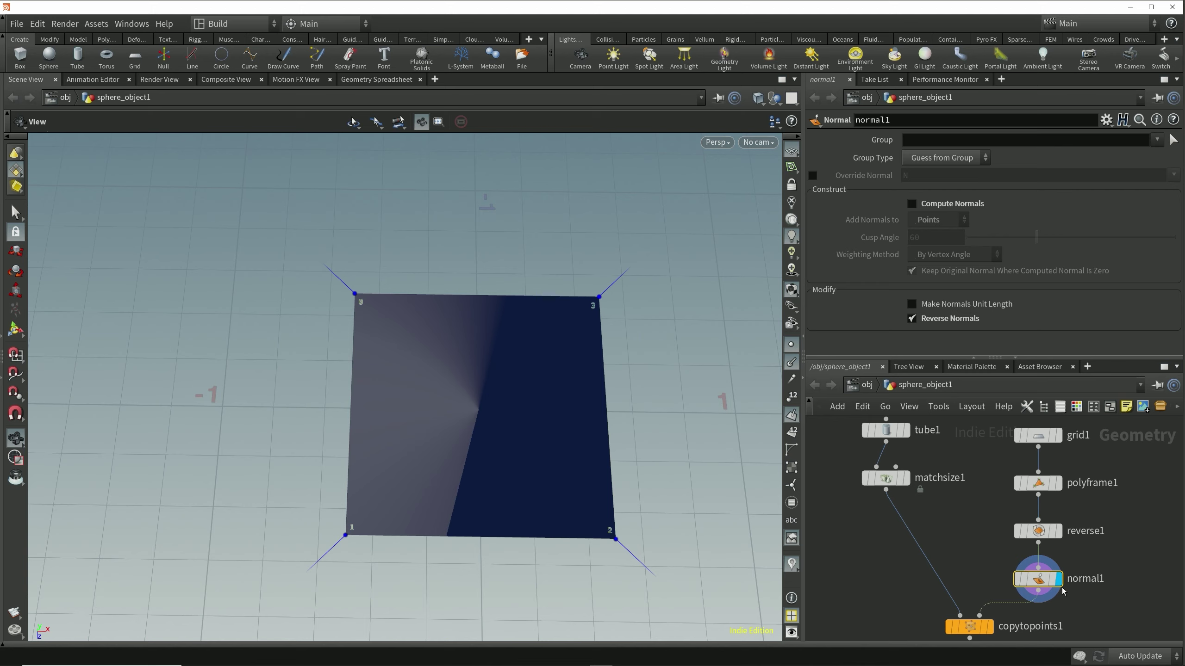
left_click(912, 319)
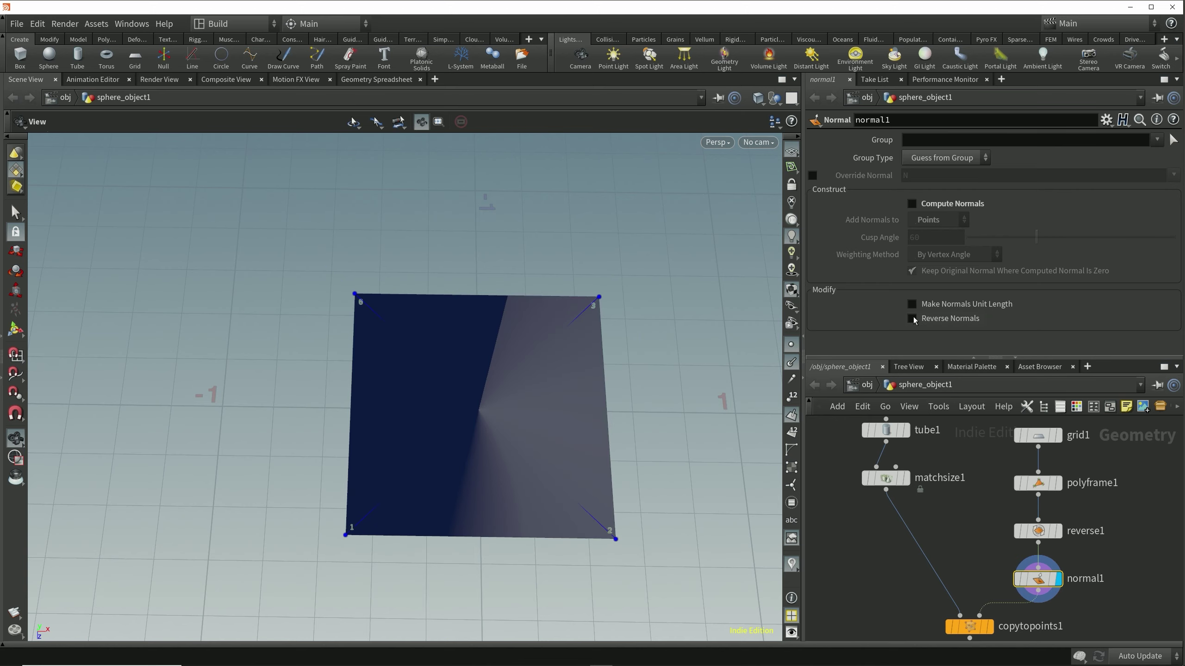
left_click(912, 318)
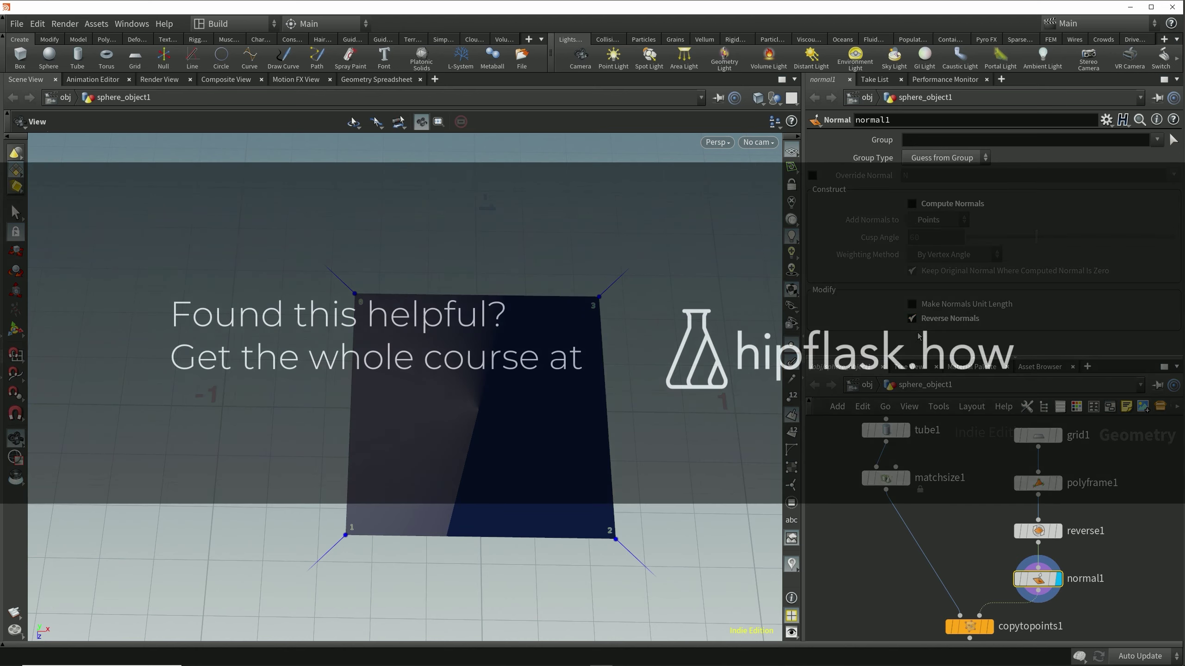